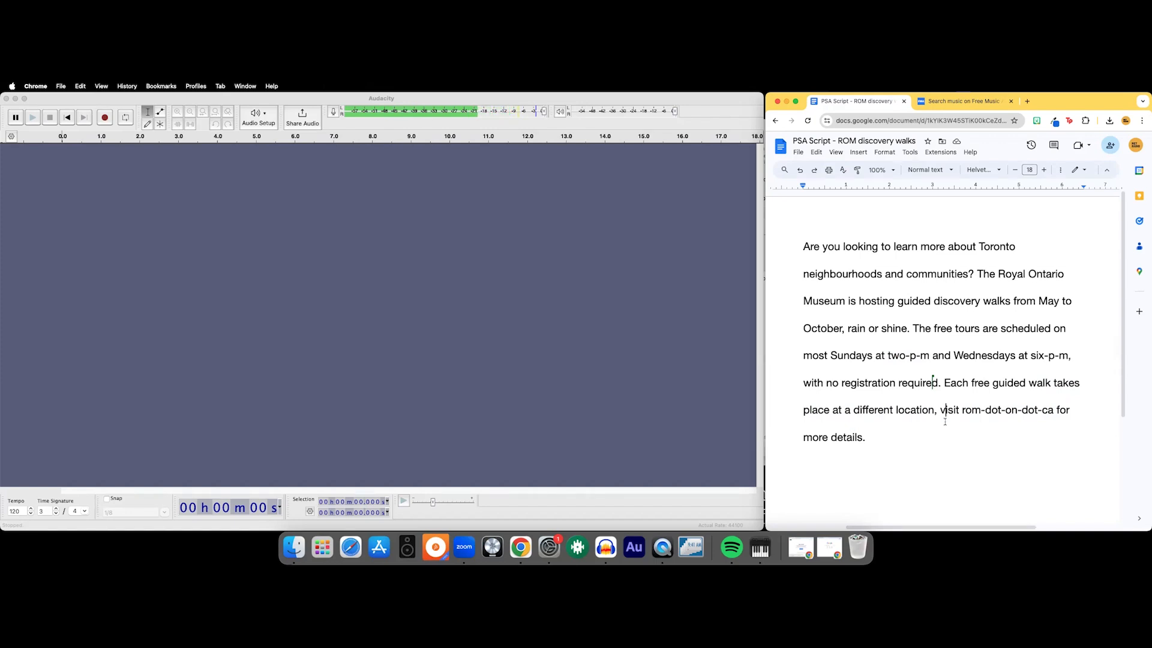
- Record a narration of the PSA script, about 23 seconds long, on a new audio track
click(105, 118)
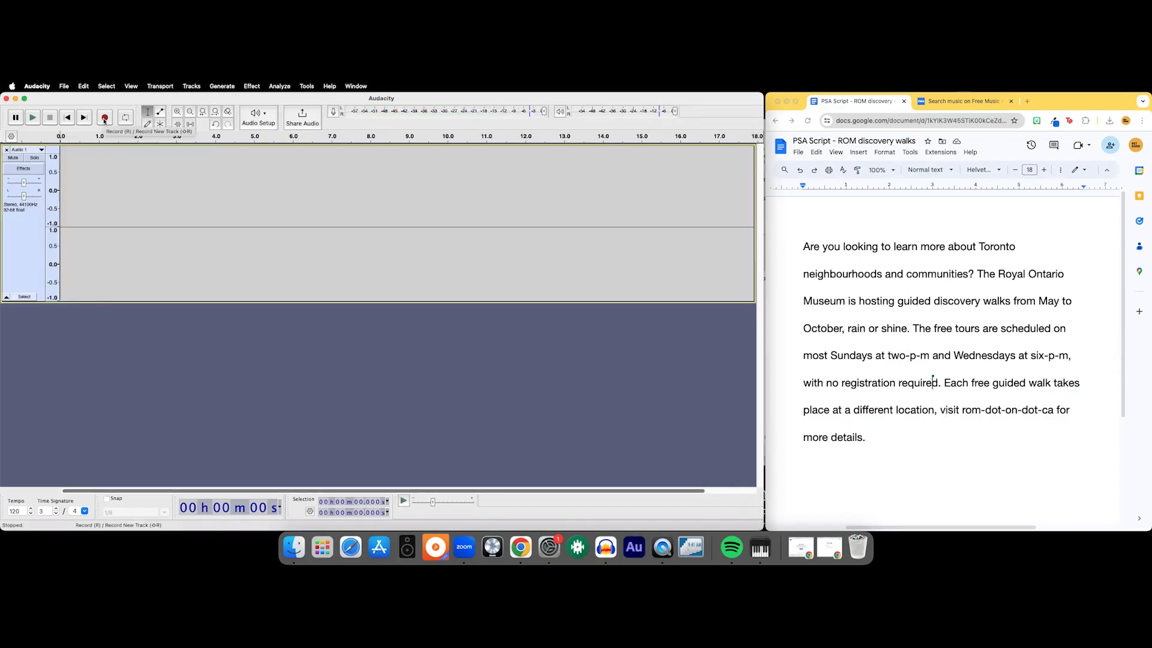
click(105, 118)
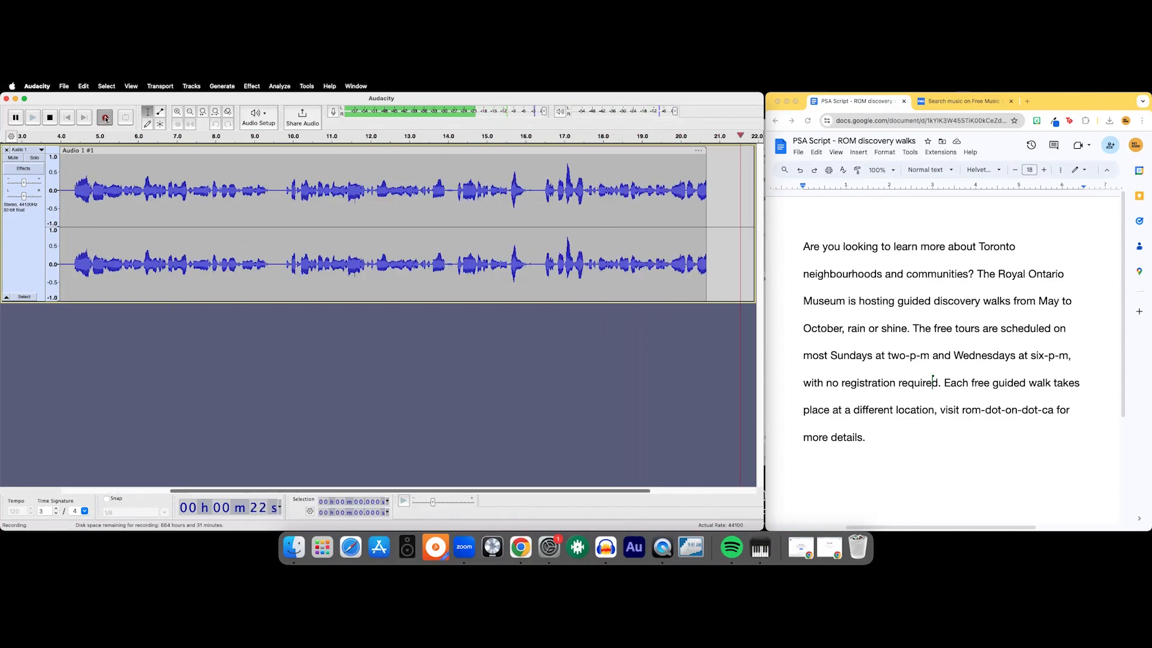
key(space)
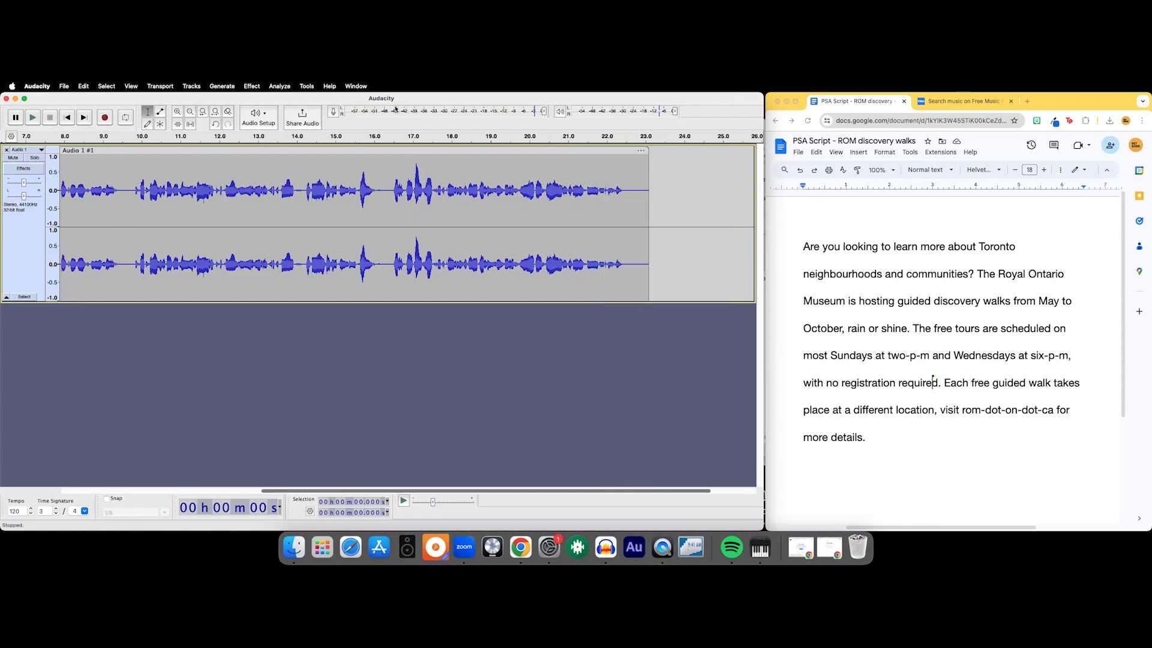
scroll(676, 193, right, 3)
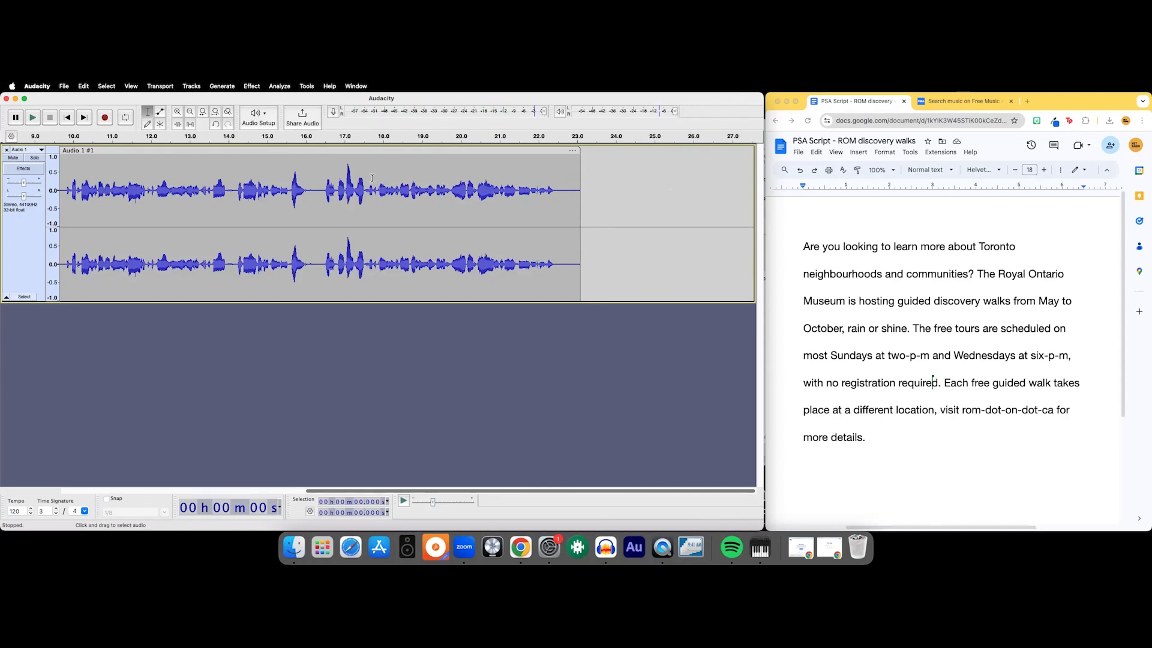
scroll(442, 180, left, 10)
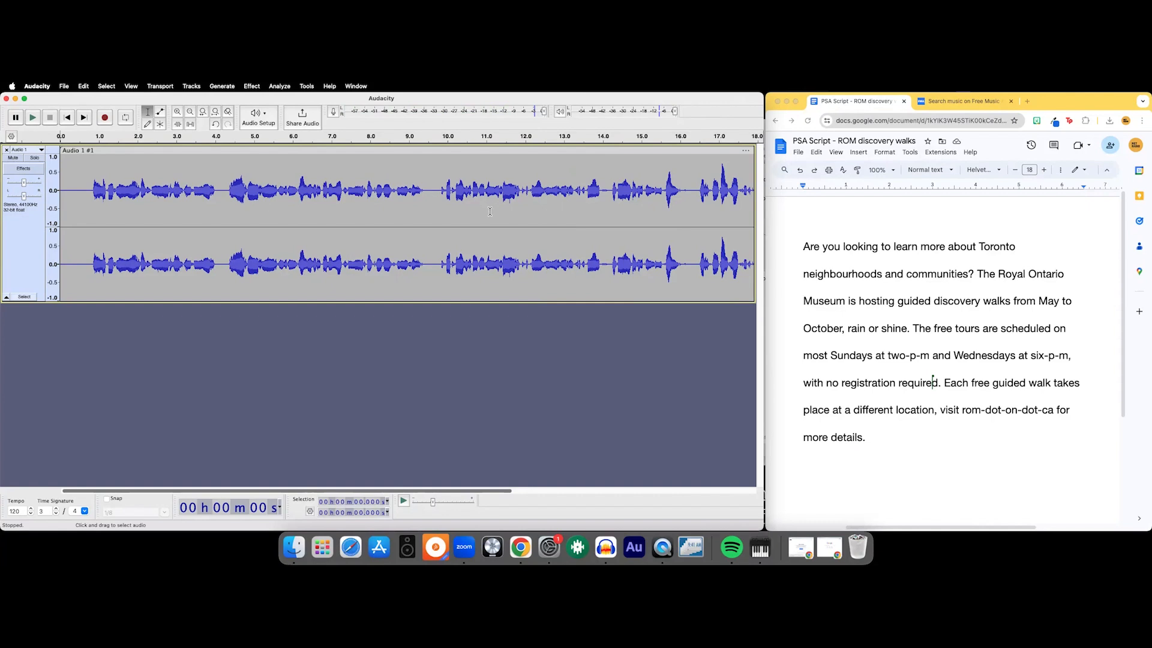
- Switch to the Free Music Archive page in the browser and look through the instrumental jazz search results
click(951, 104)
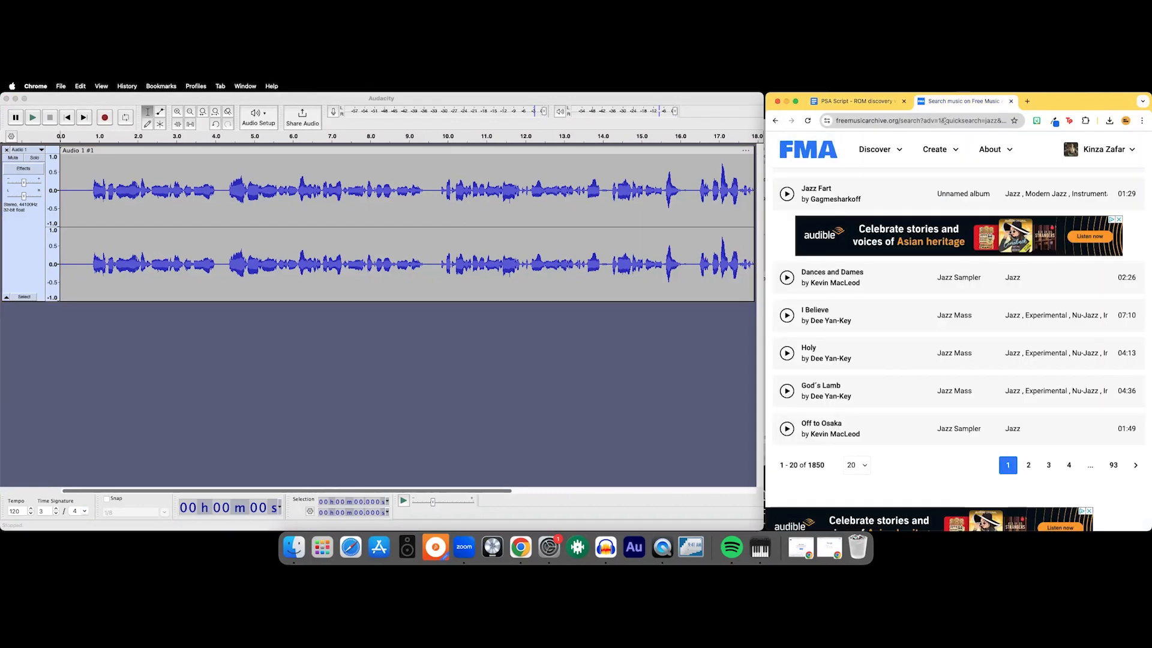
scroll(925, 311, up, 15)
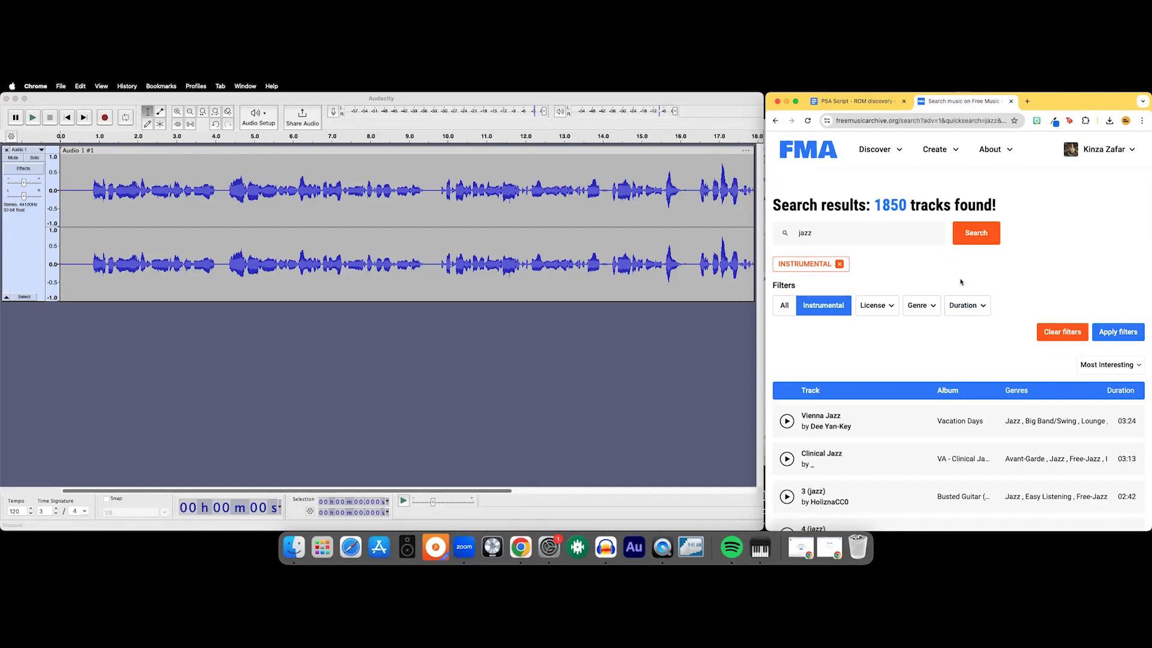
scroll(961, 282, down, 1)
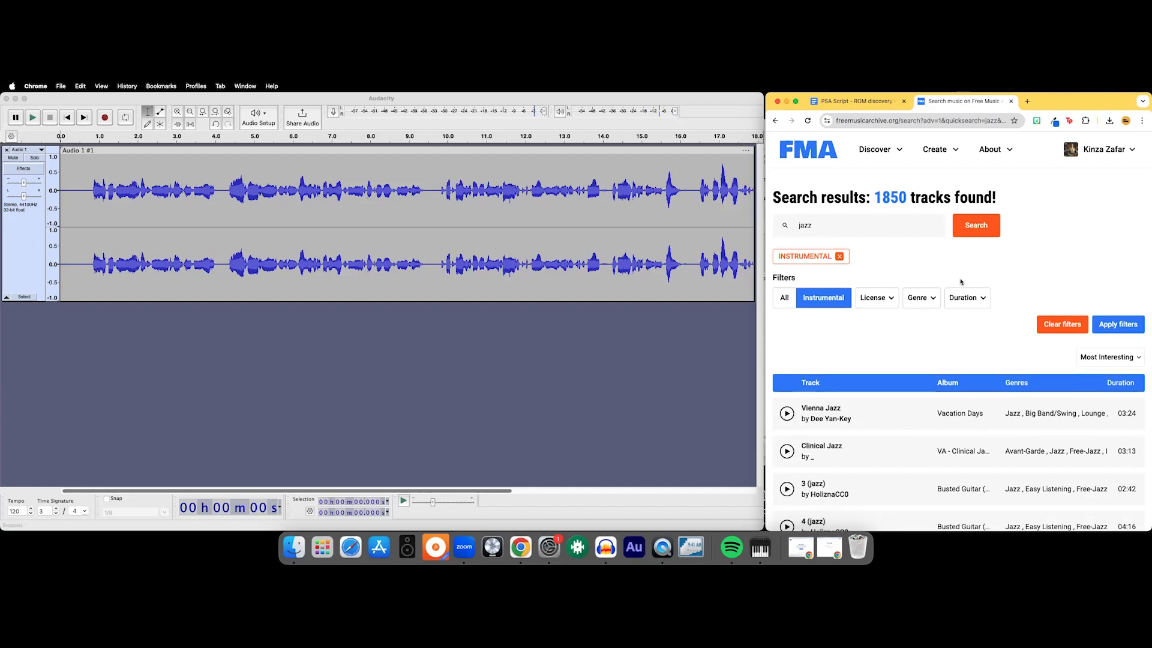
scroll(975, 343, down, 2)
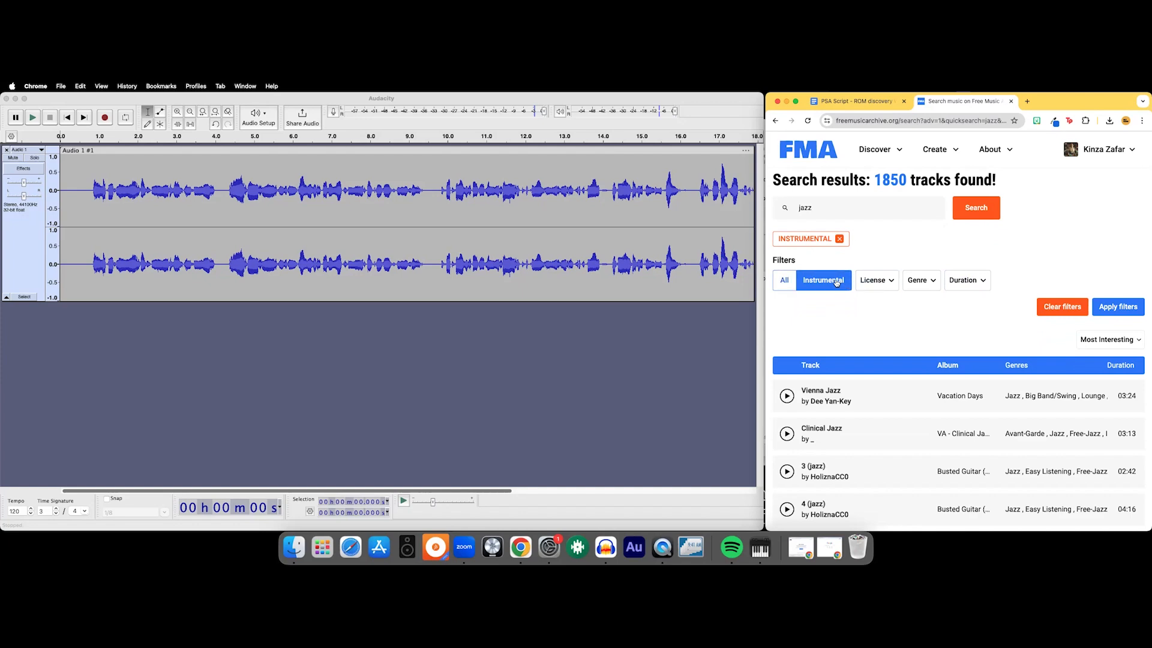
scroll(866, 318, down, 20)
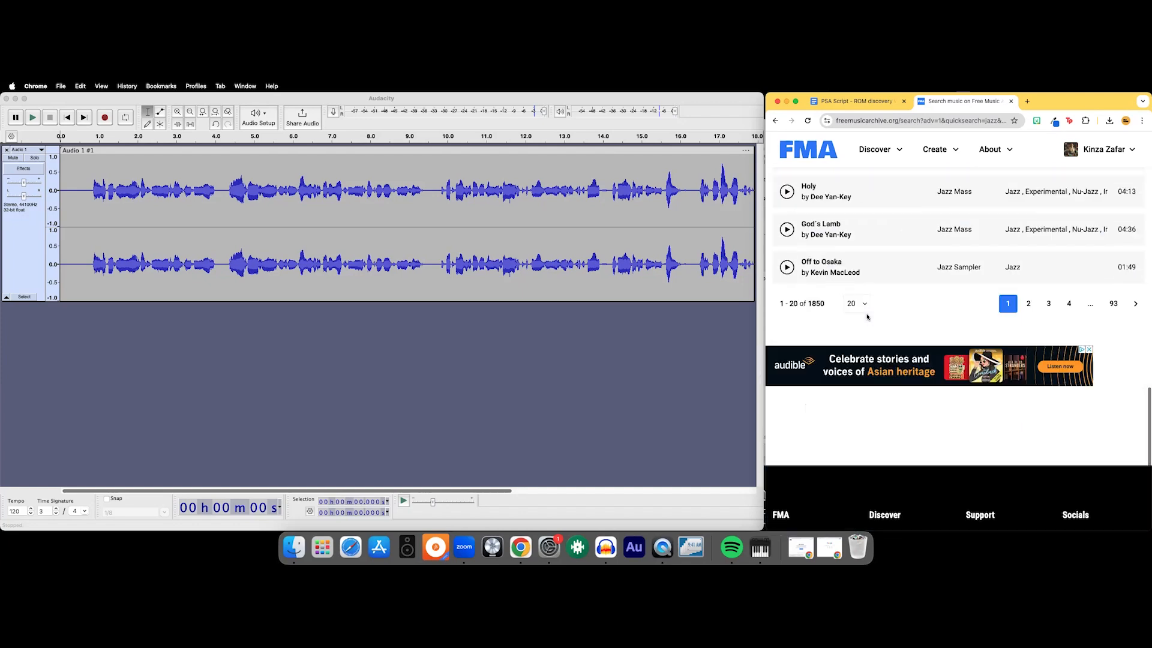
scroll(866, 318, up, 3)
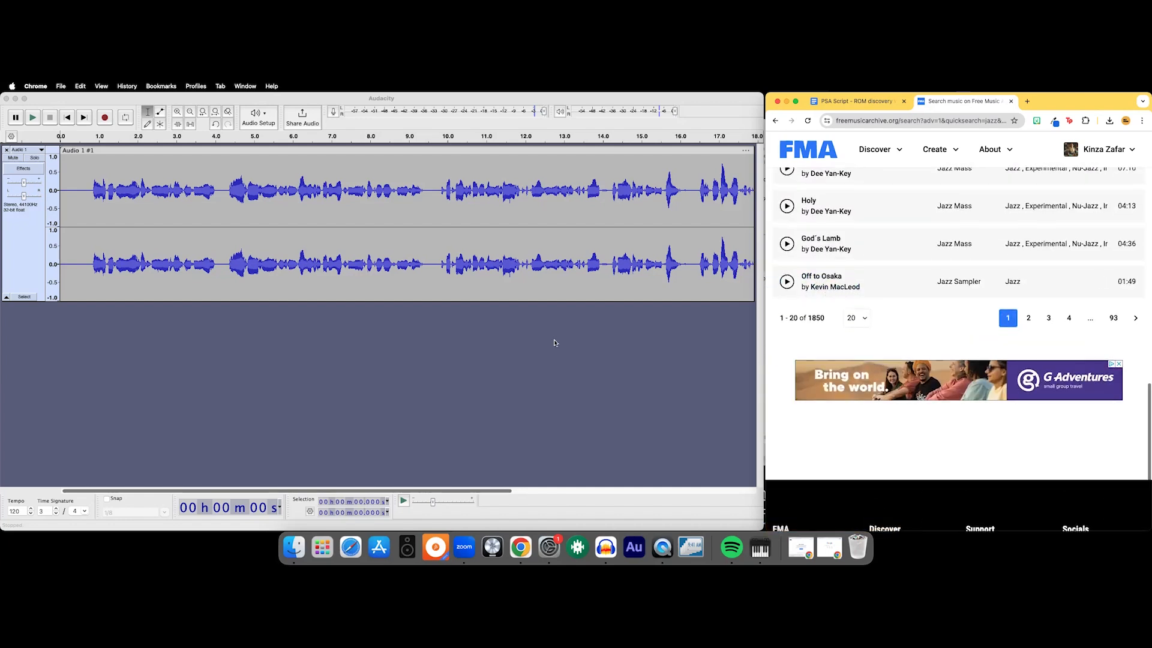
- Switch back to Audacity and import the audio file "Kevin MacLeod - Off to Osaka.mp3" from the PSA folder
click(430, 339)
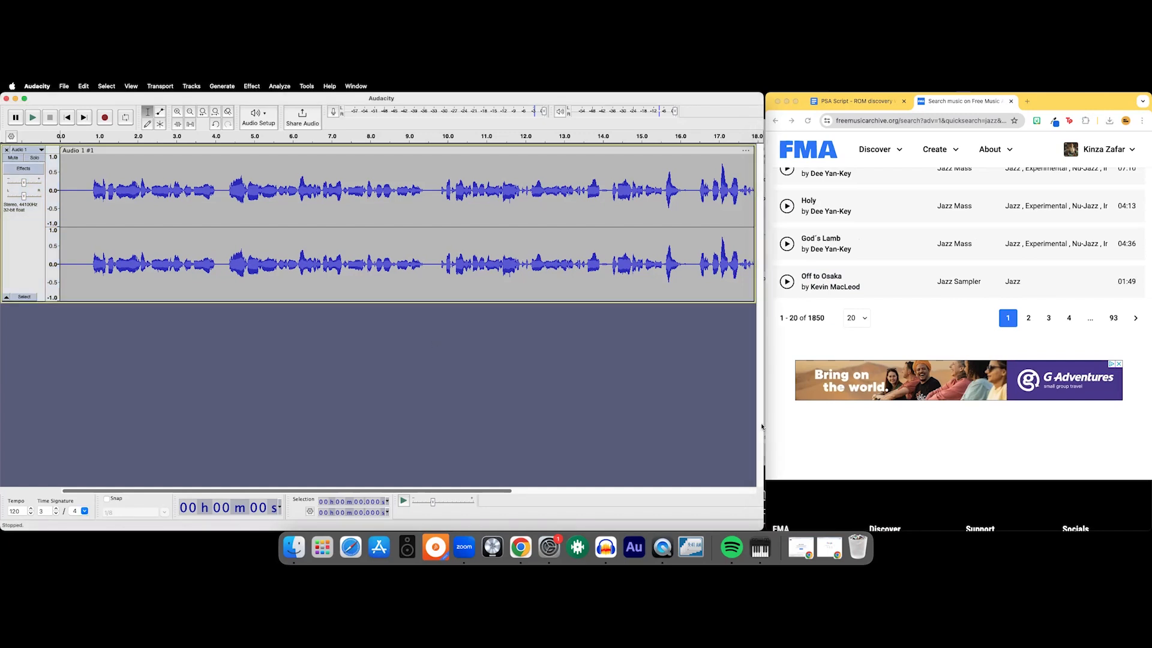
click(60, 85)
mouse_move(144, 213)
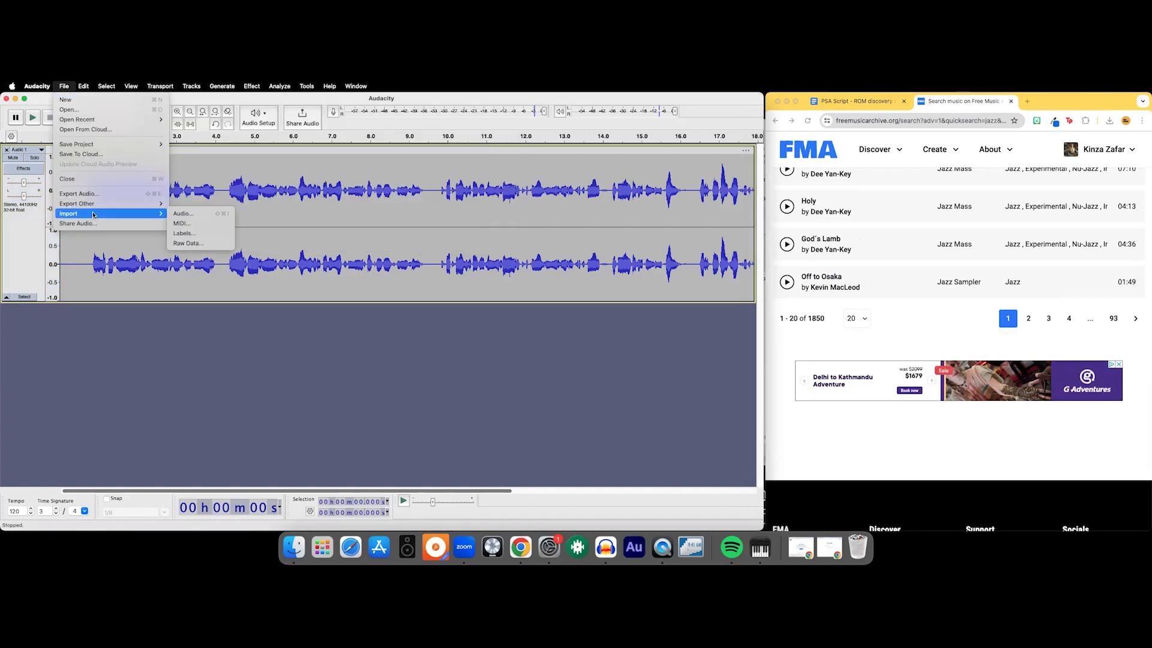
click(180, 214)
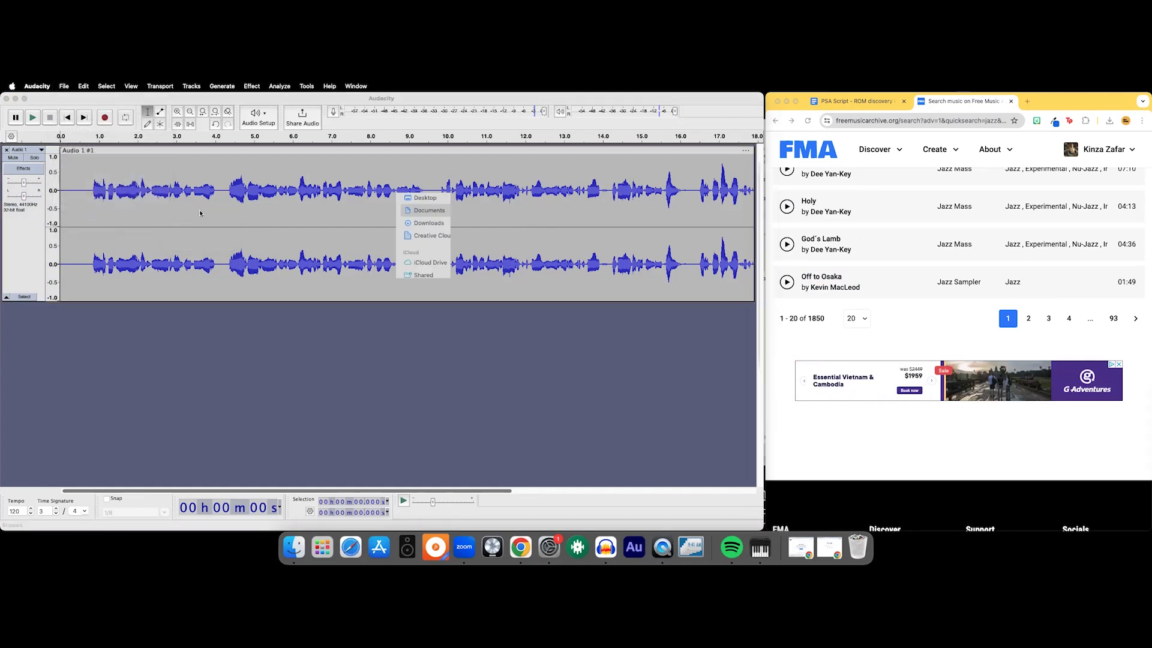
scroll(576, 252, down, 3)
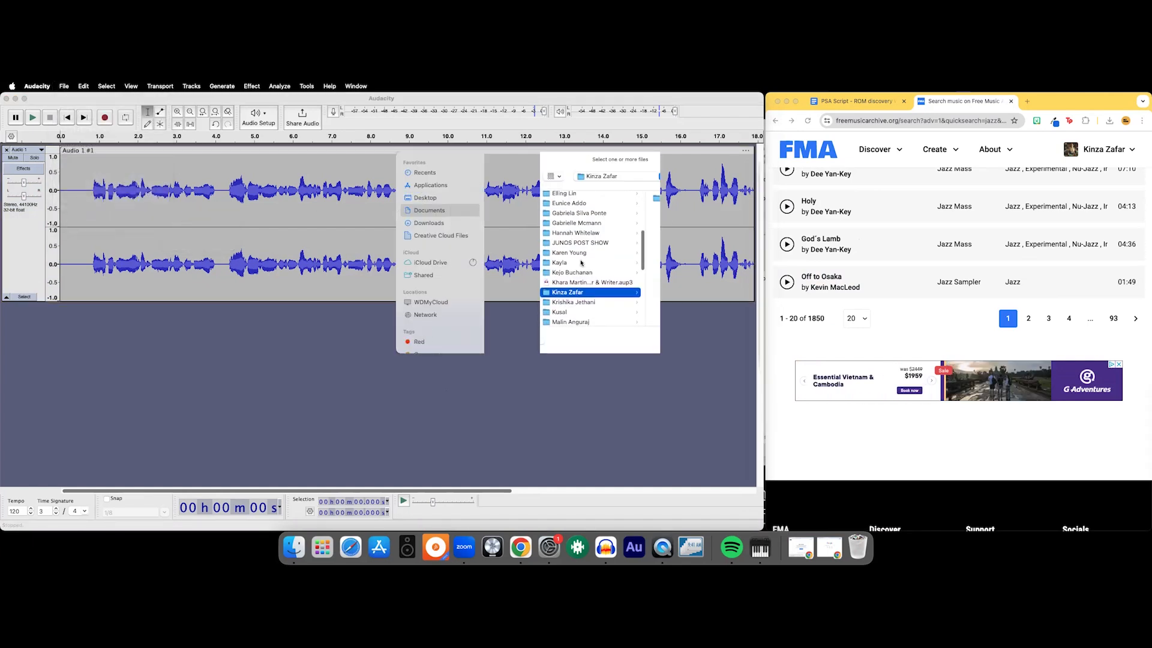
scroll(522, 250, left, 2)
click(527, 248)
click(629, 294)
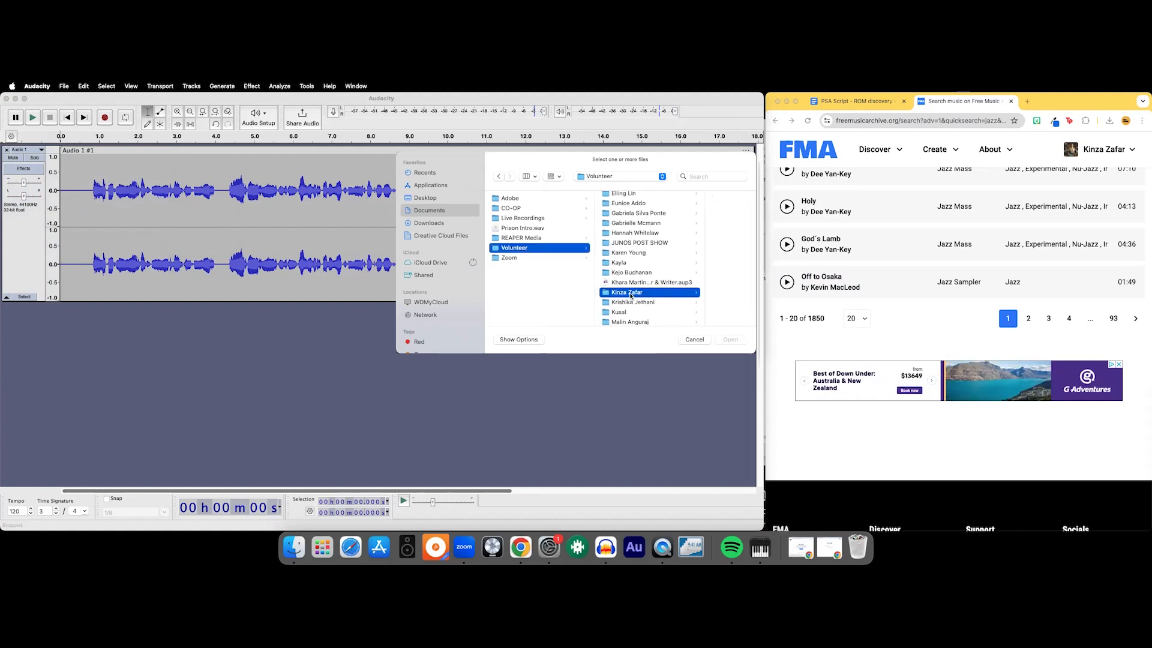
click(678, 200)
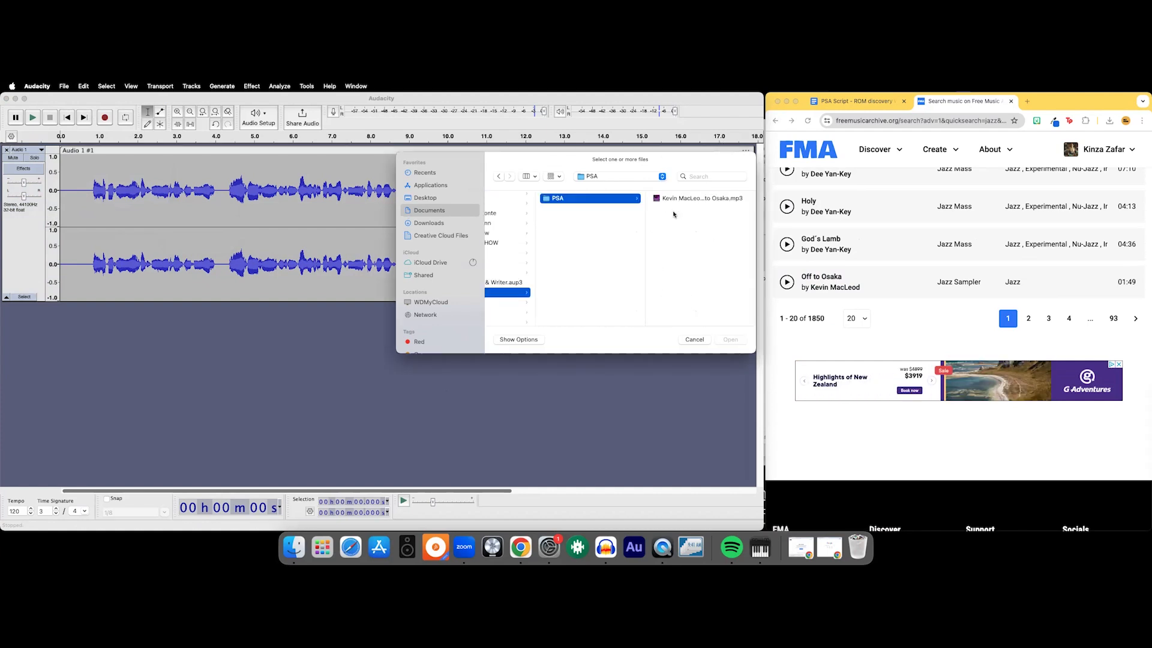
right_click(692, 200)
click(658, 232)
click(682, 201)
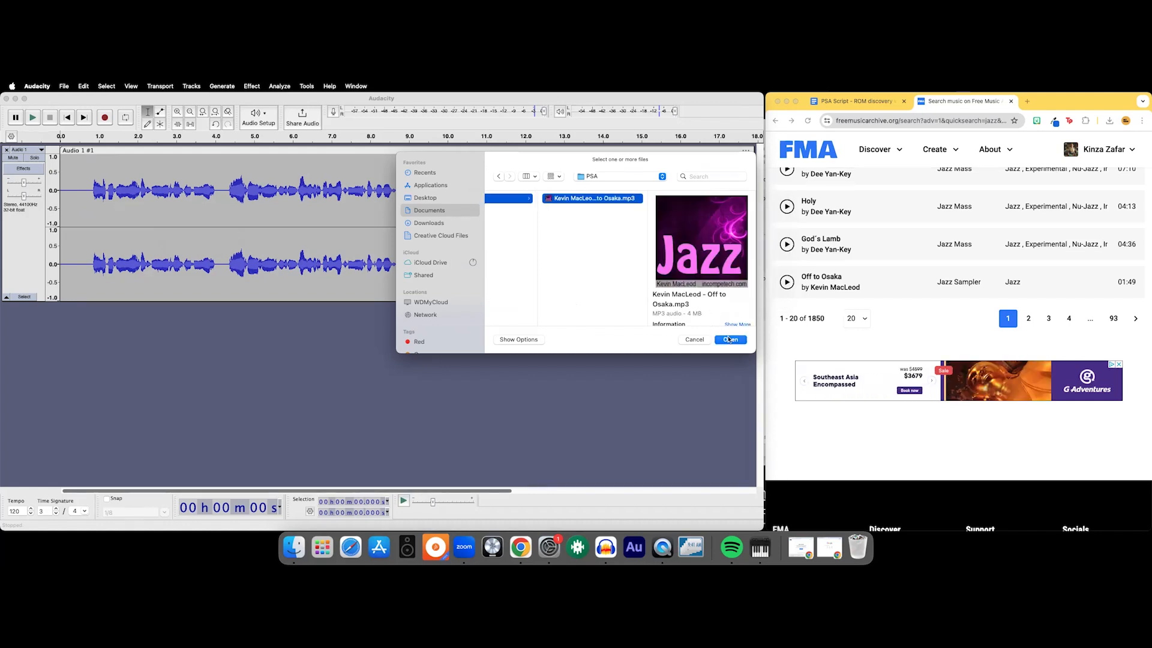
click(729, 340)
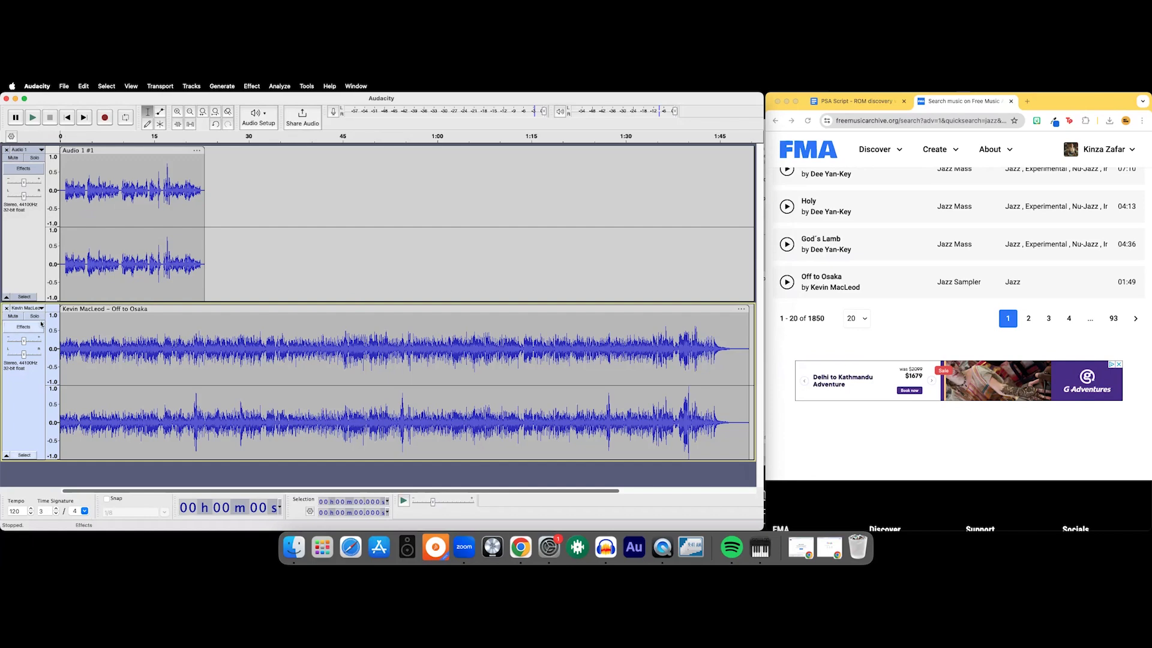
- Rename the imported track to "Music"
click(20, 309)
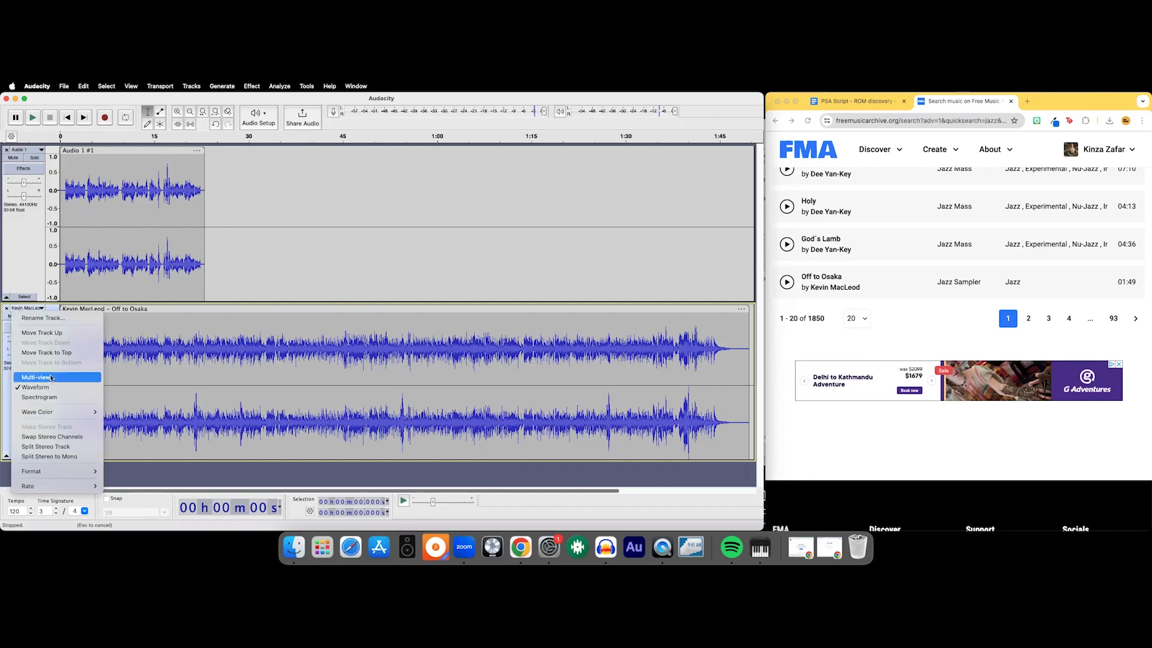
click(42, 318)
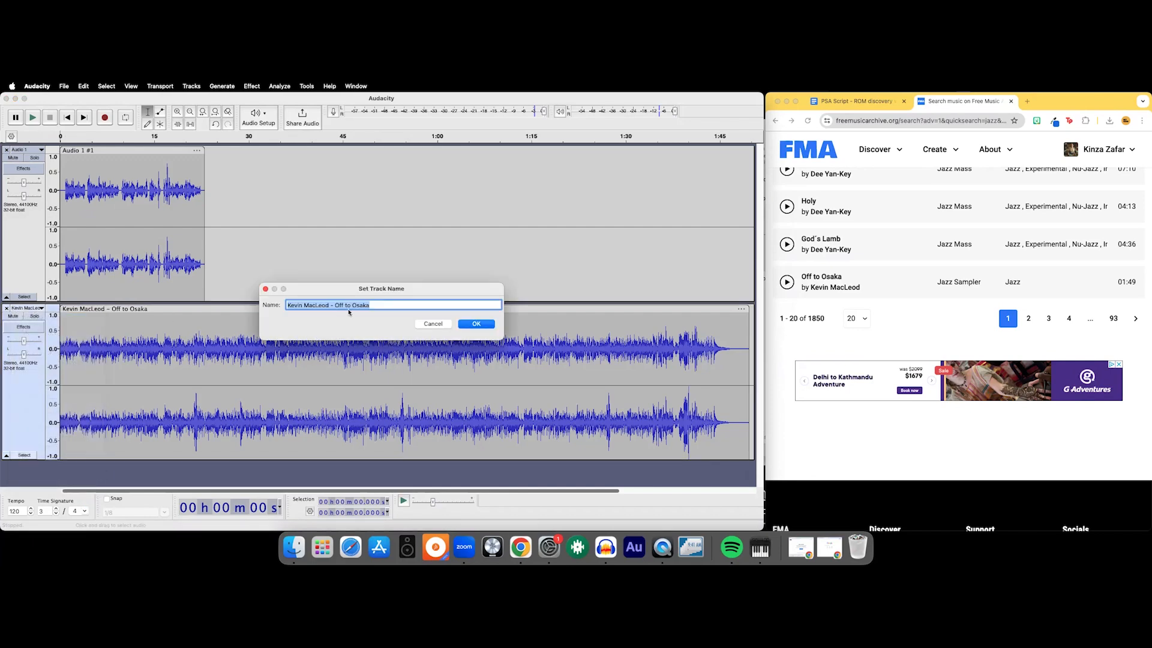
text(c)
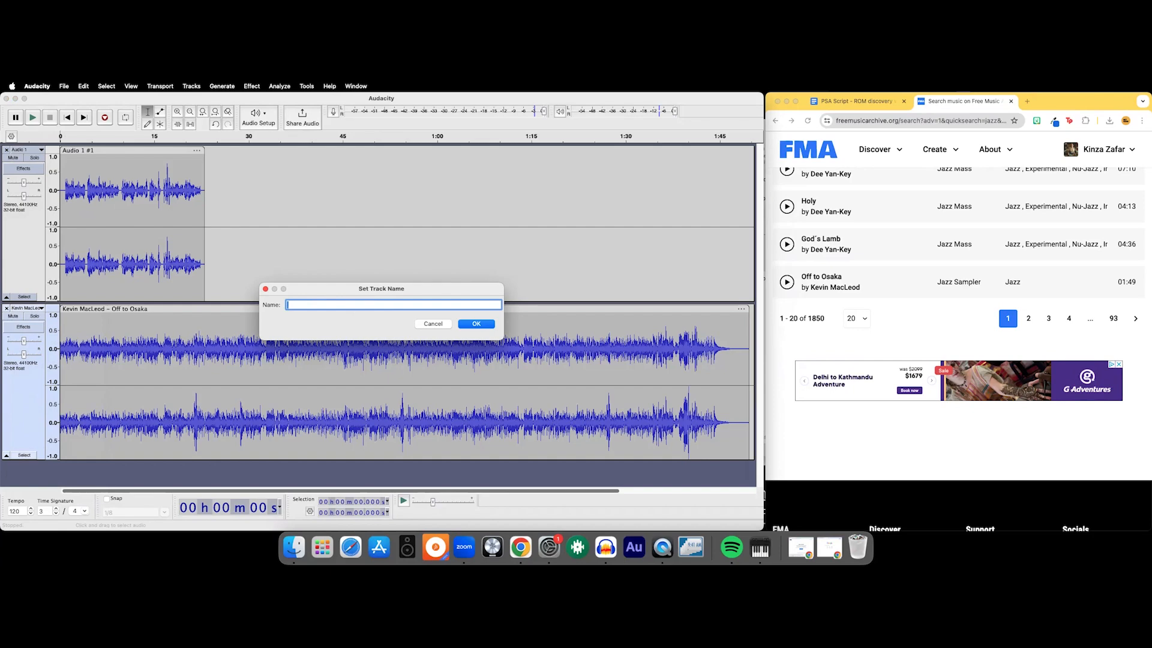
text(usic)
click(476, 324)
- Play the narration and music together from about 6.5 seconds to check their balance, and stop playback
click(101, 269)
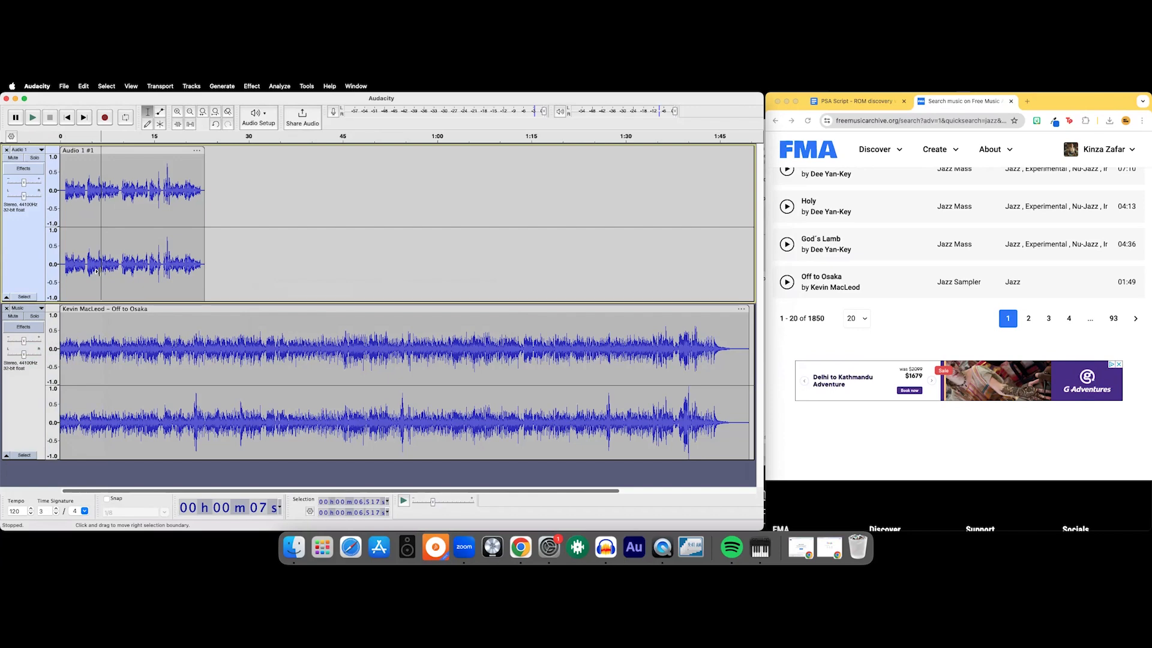
key(space)
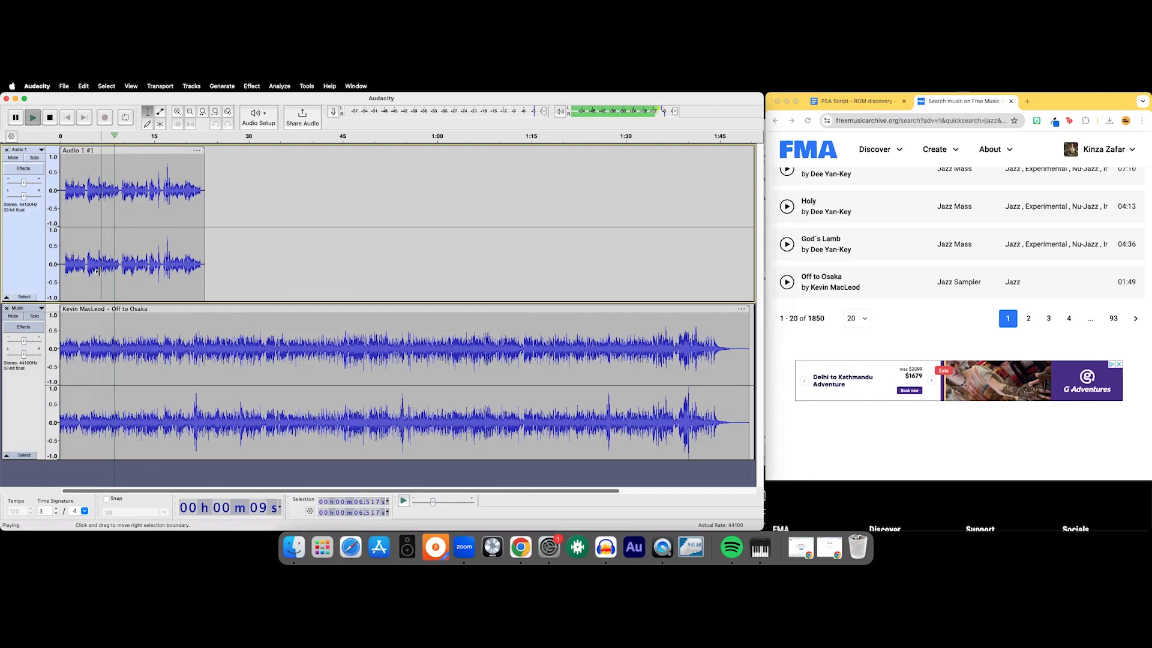
key(space)
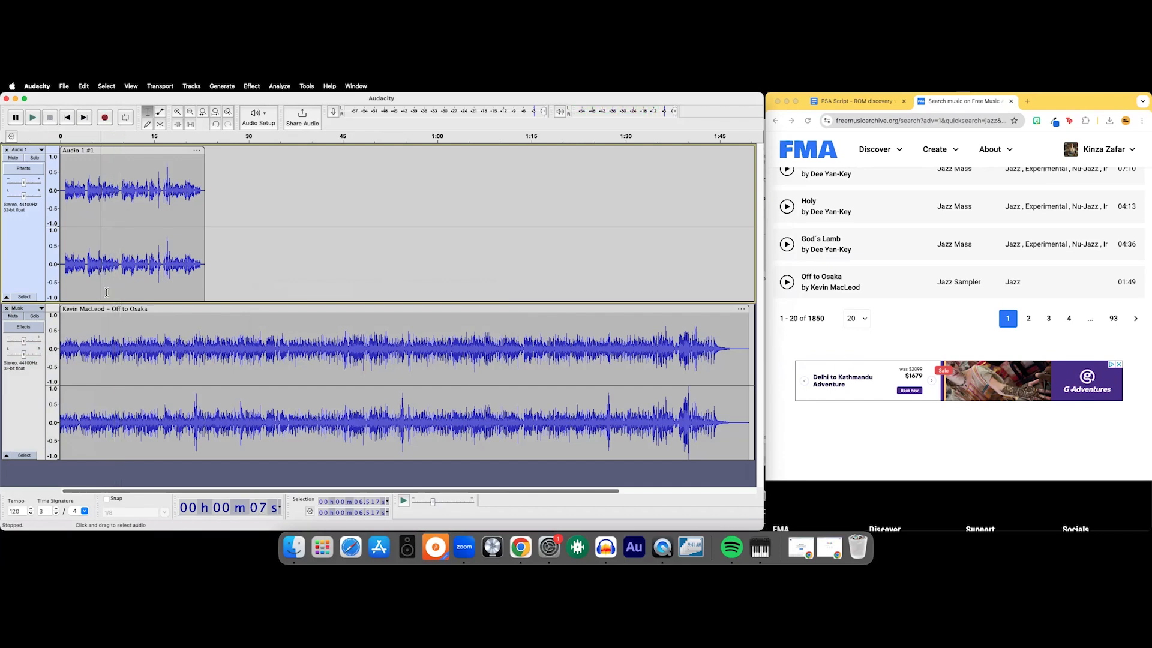
- Trim the end of the music clip so that it finishes at about 30 seconds
click(161, 113)
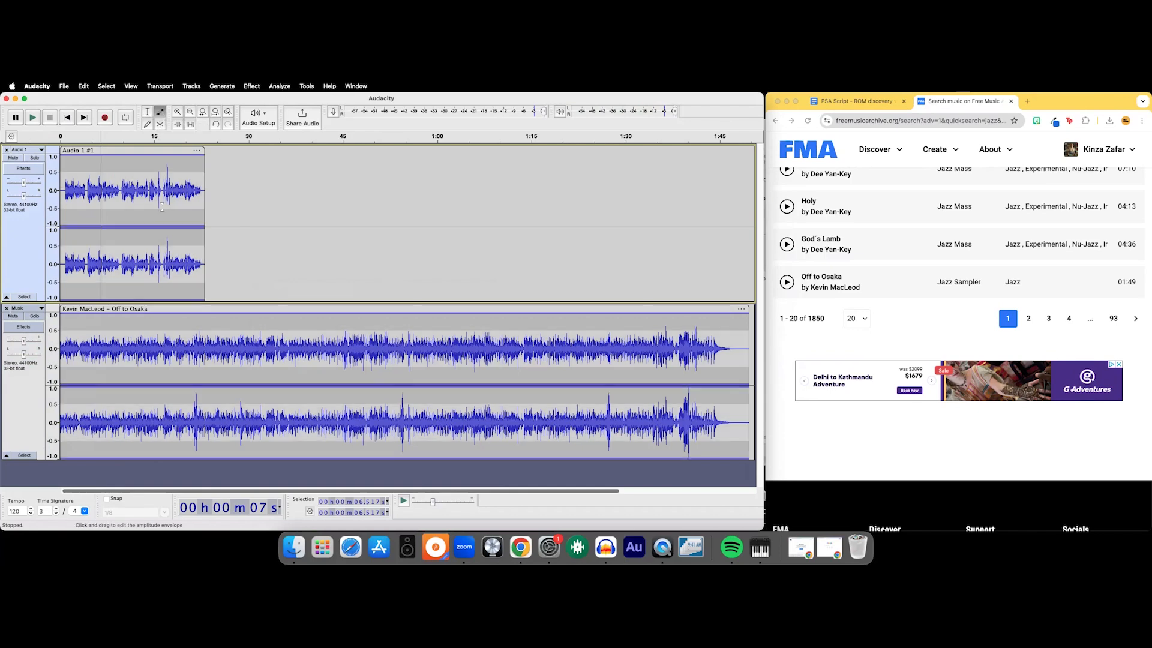
click(147, 112)
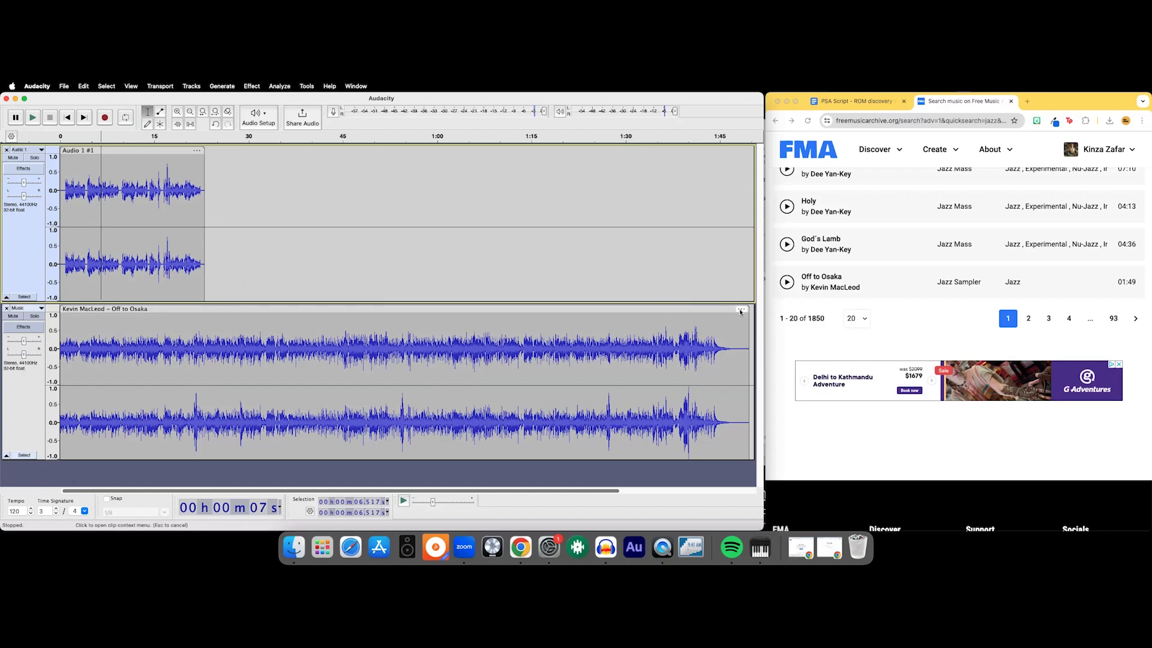
drag(747, 324, 230, 324)
click(247, 240)
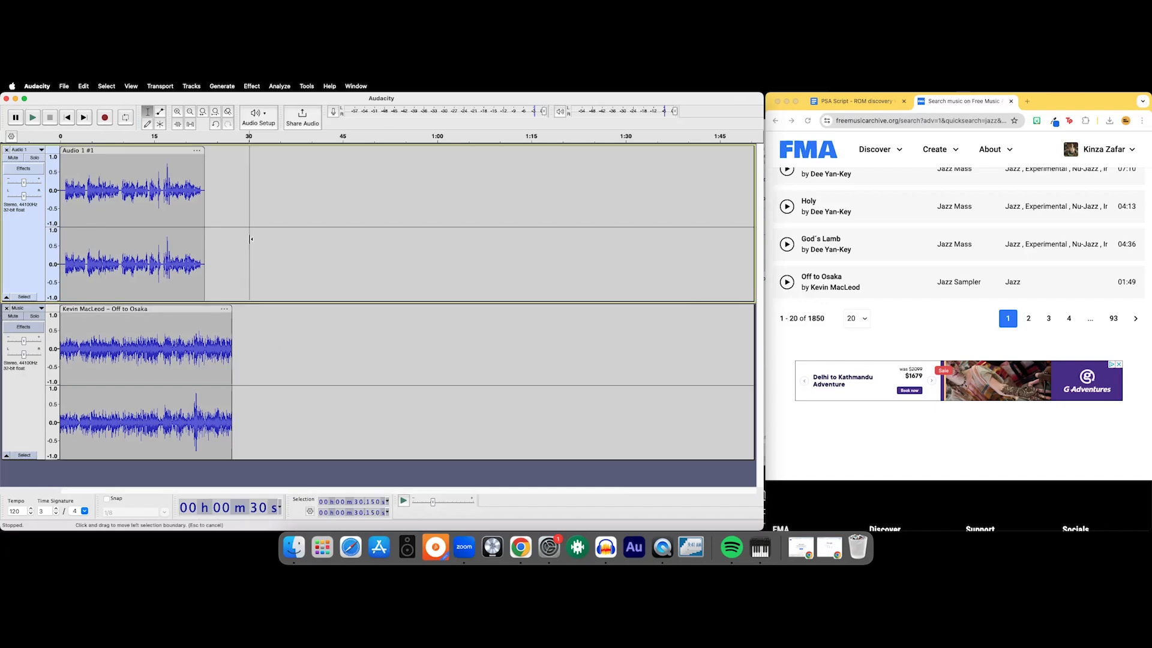
drag(232, 310, 250, 310)
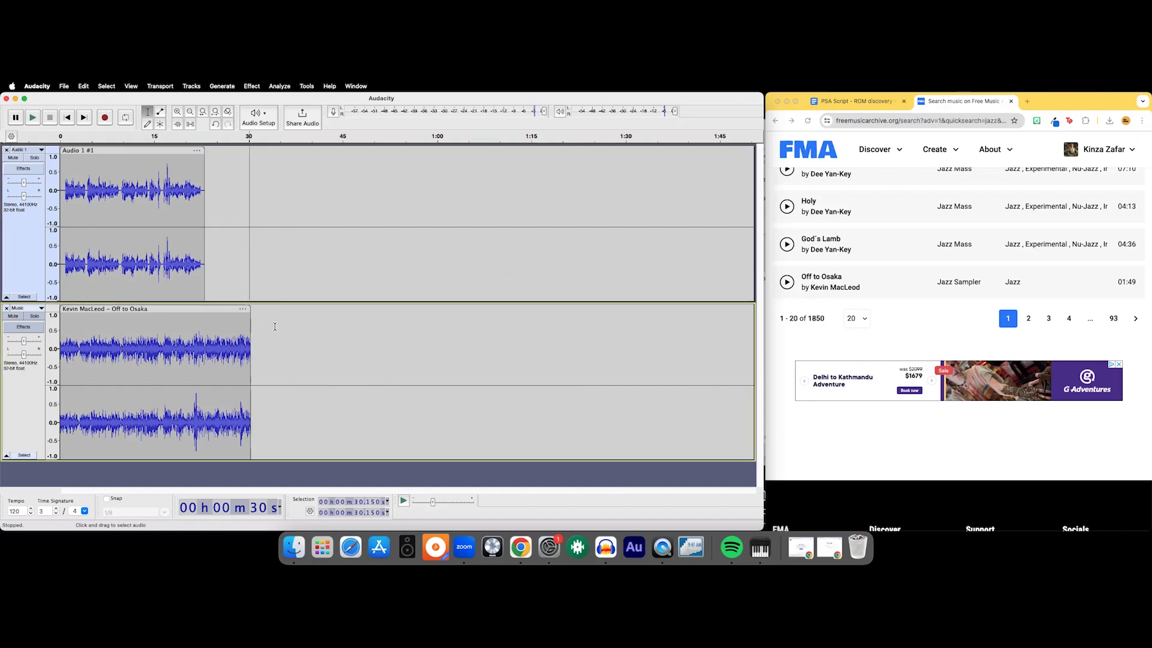
- Move the narration clip to start about 3 seconds into the music, and return the playback position to the start
drag(92, 150, 111, 150)
scroll(108, 257, up, 1)
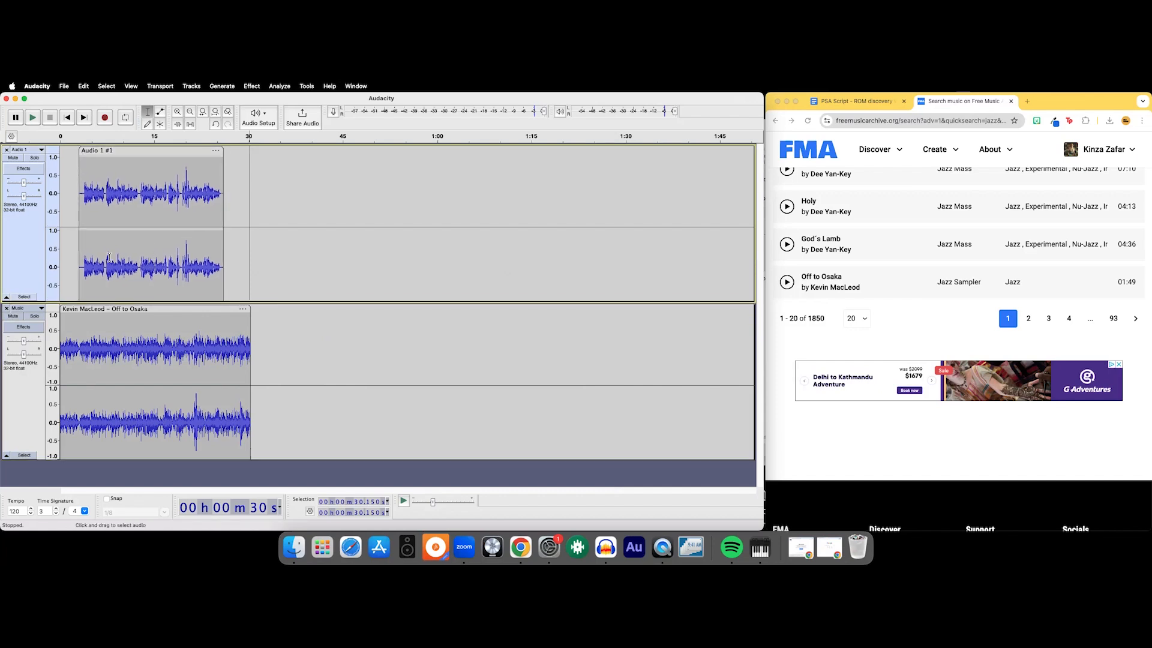
click(66, 272)
click(67, 117)
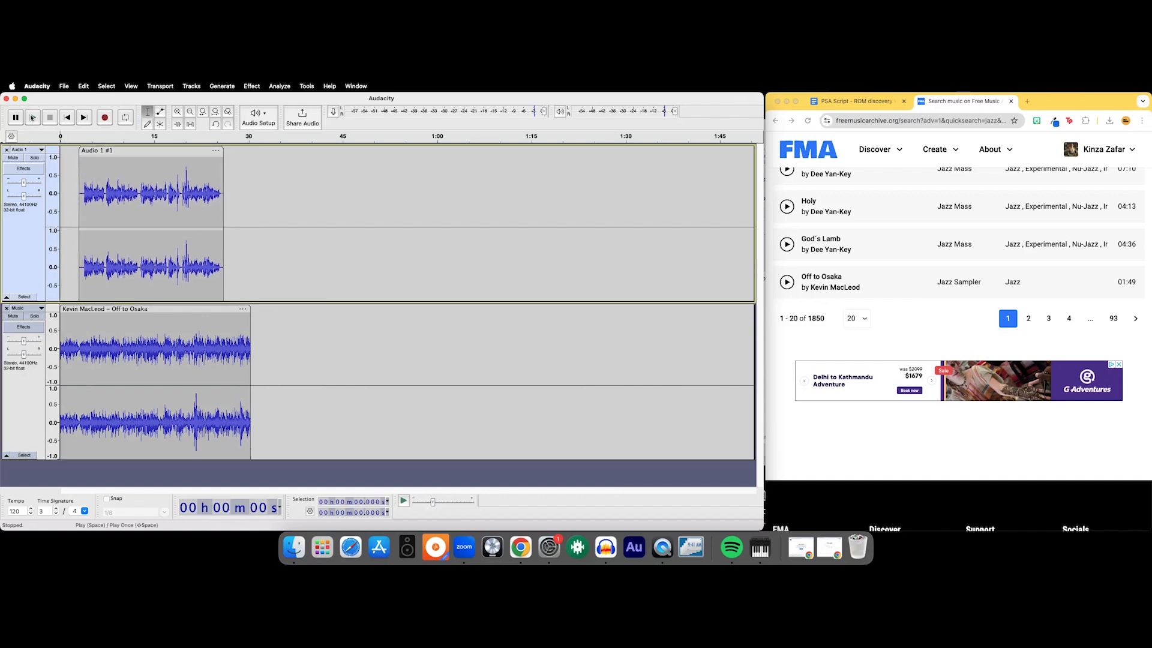
- Select the whole music clip and lower its volume with the Amplify effect
click(160, 111)
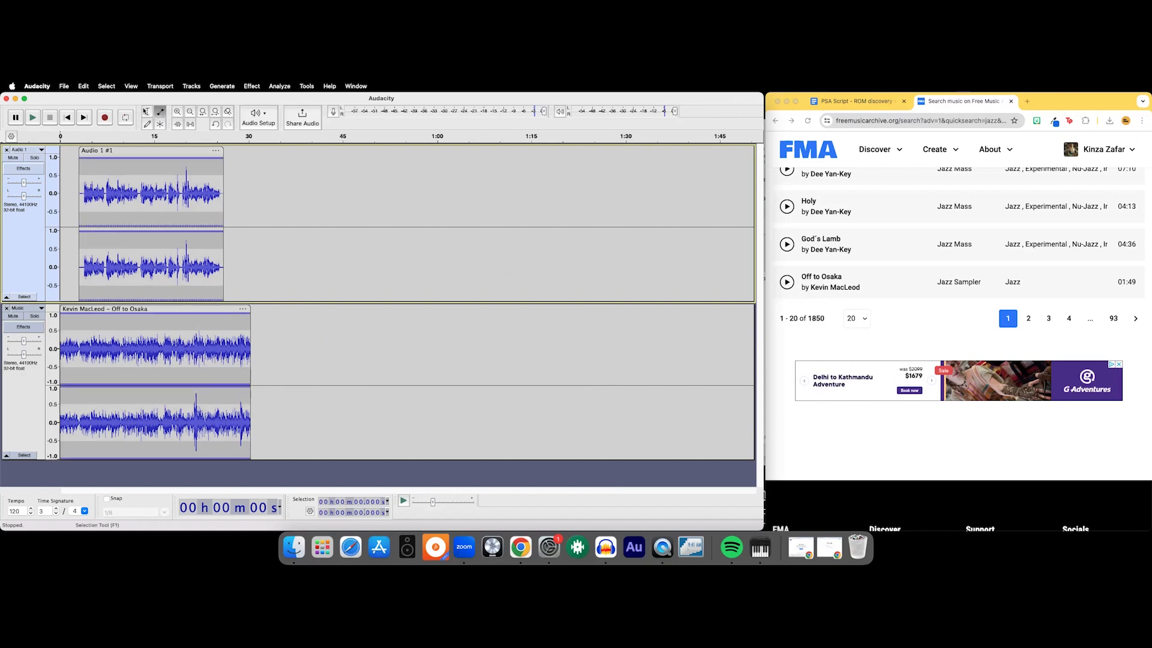
click(147, 112)
drag(314, 384, 324, 384)
key(shift+Home)
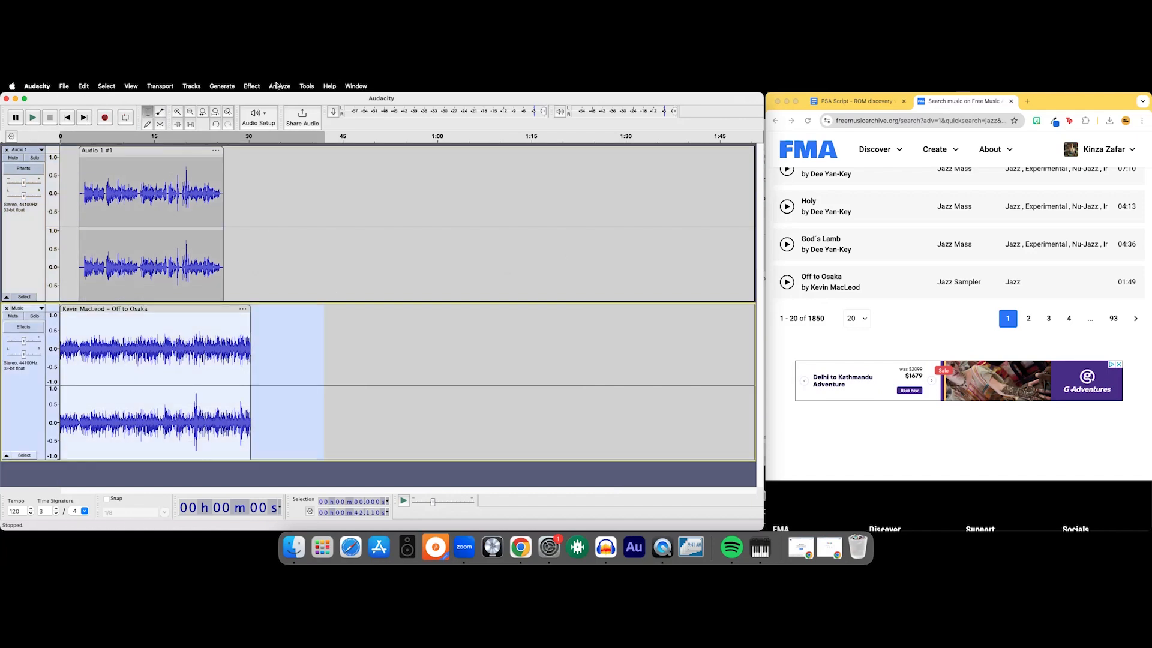
click(249, 86)
mouse_move(297, 144)
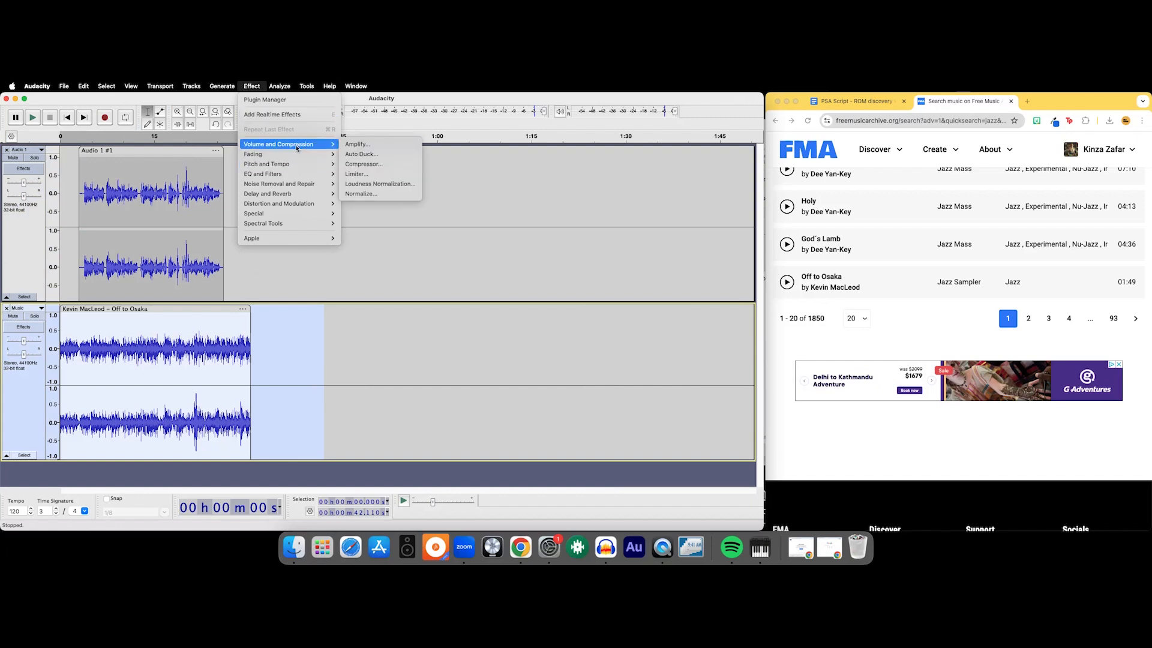
click(348, 145)
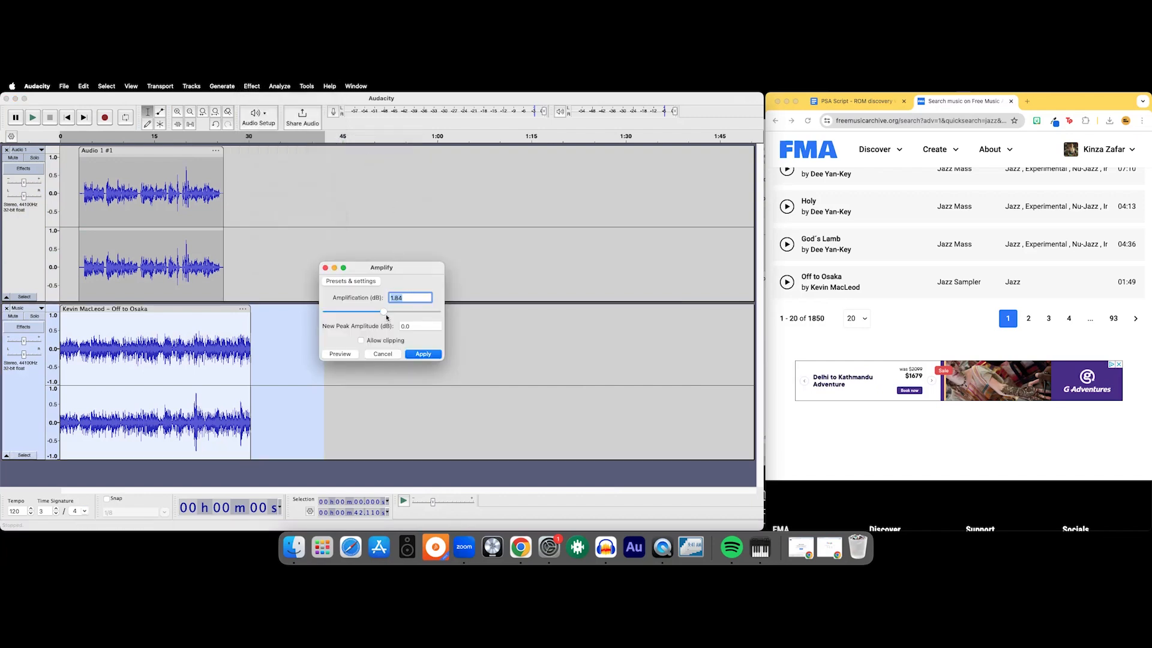
drag(383, 312, 379, 316)
click(423, 353)
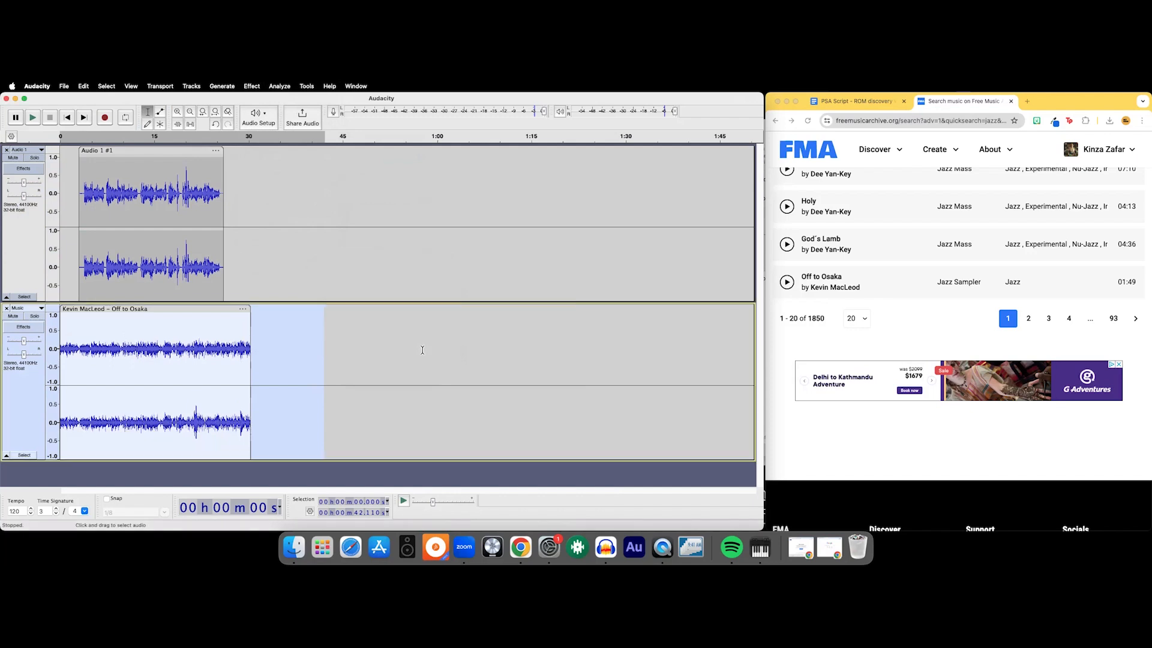
- Play the mix from the start to check the quieter music against the narration, and stop playback
click(68, 117)
key(space)
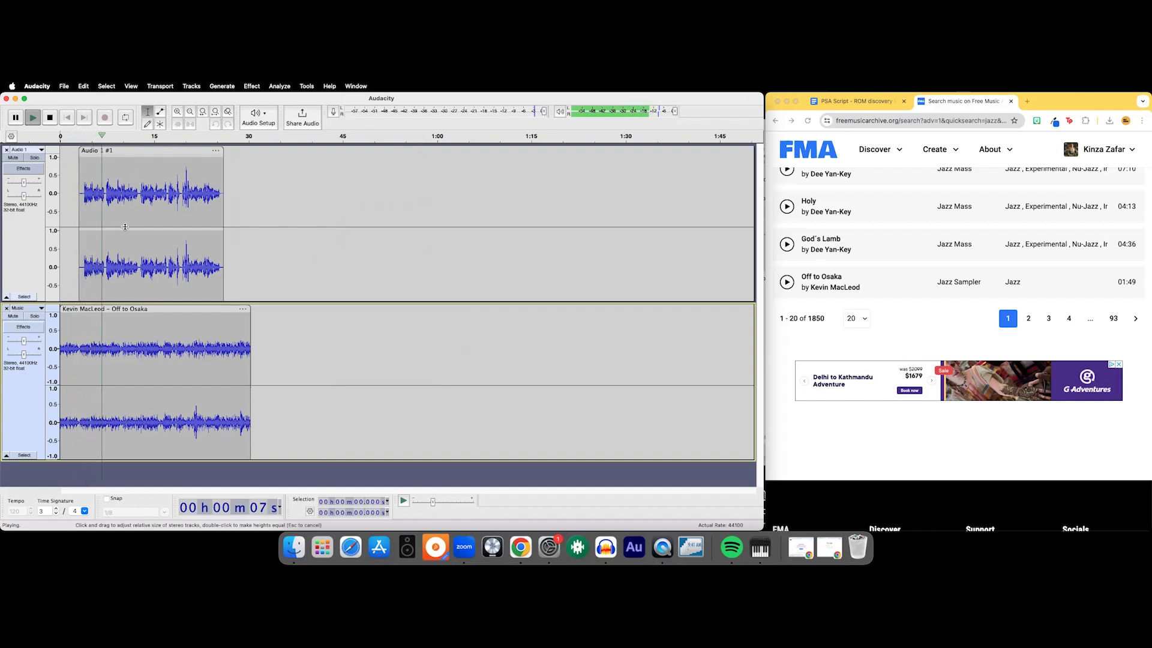
key(space)
- With the Envelope tool, raise the narration's overall level and dip it at the loud peak around 20 seconds
click(160, 112)
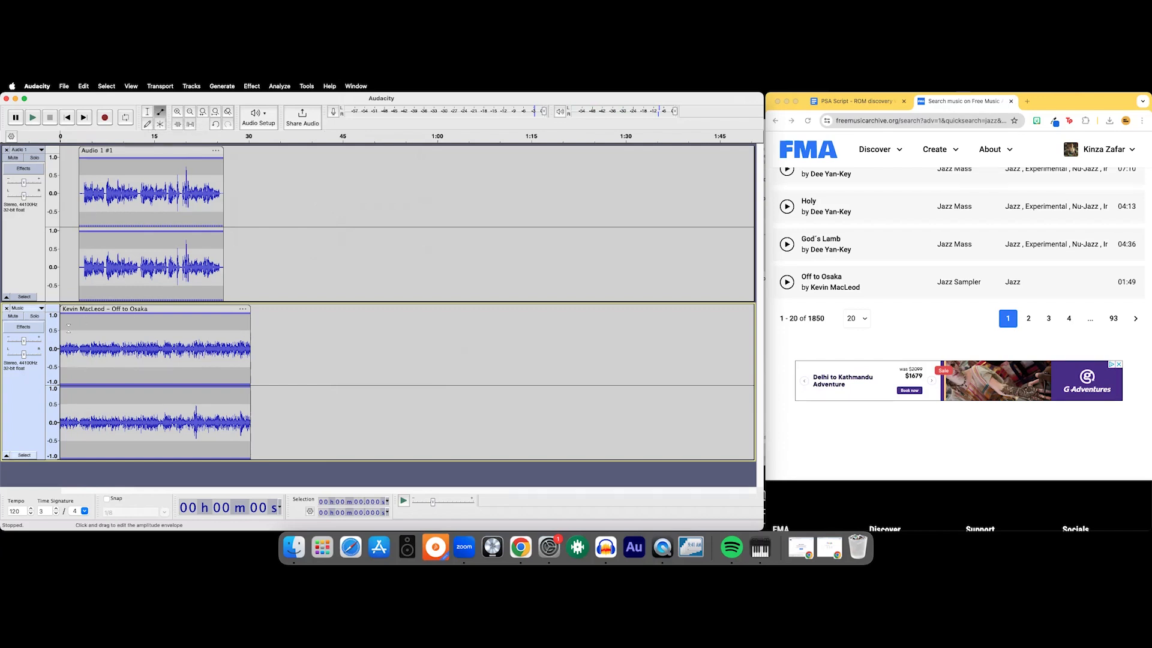
drag(68, 327, 90, 331)
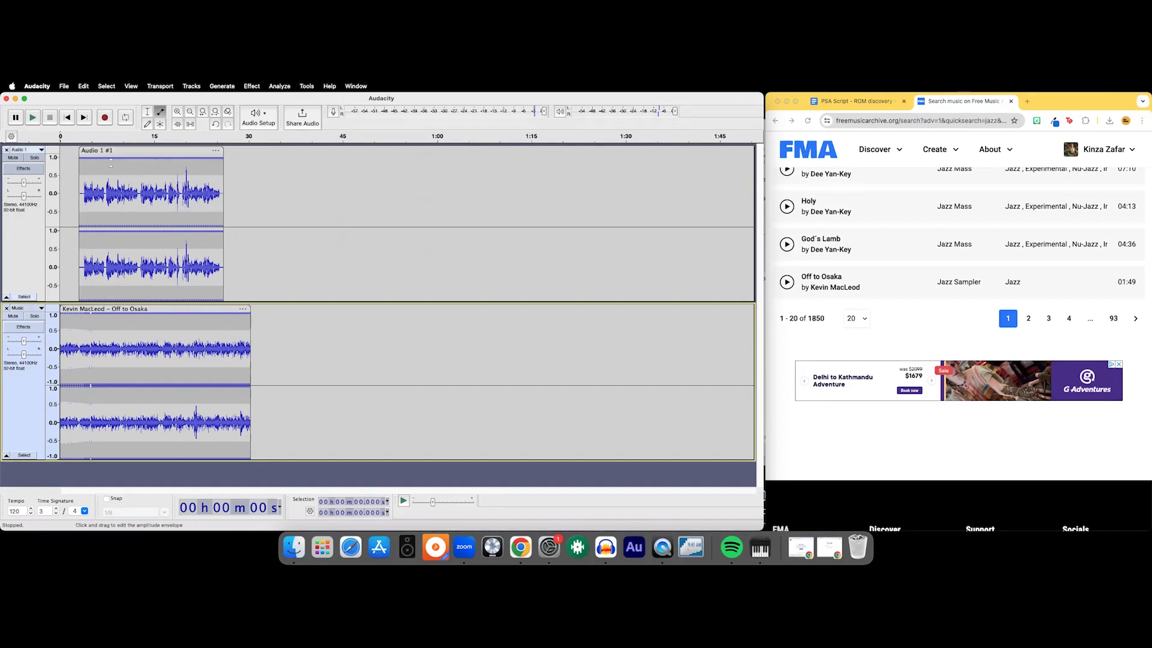
drag(95, 172, 172, 157)
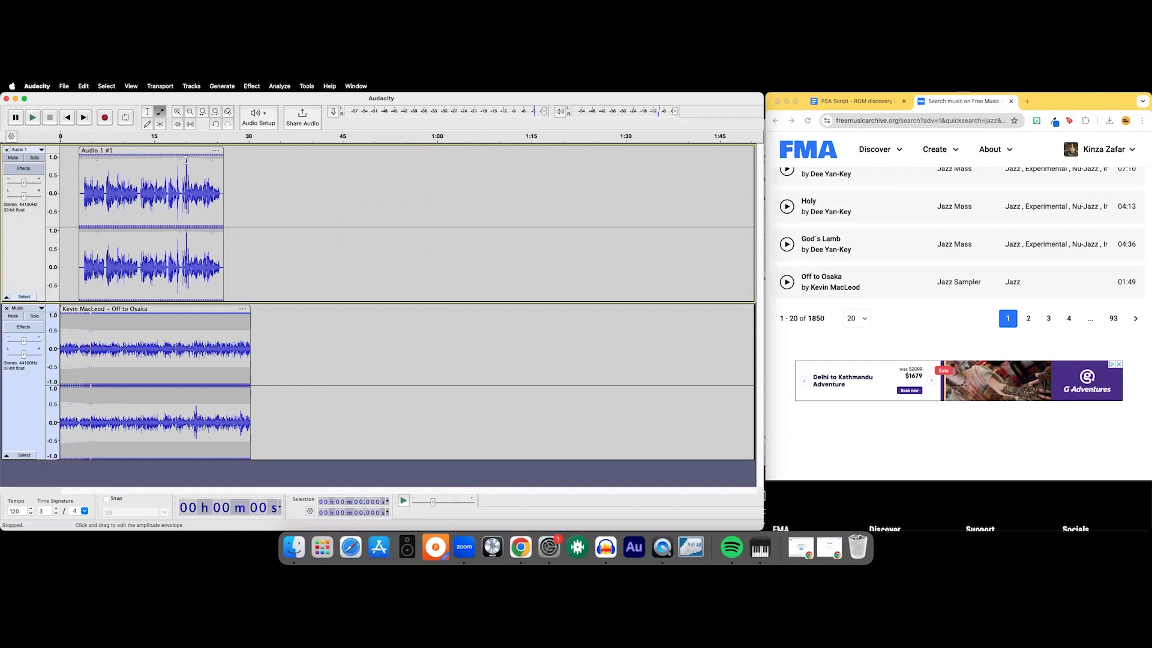
drag(185, 167, 185, 180)
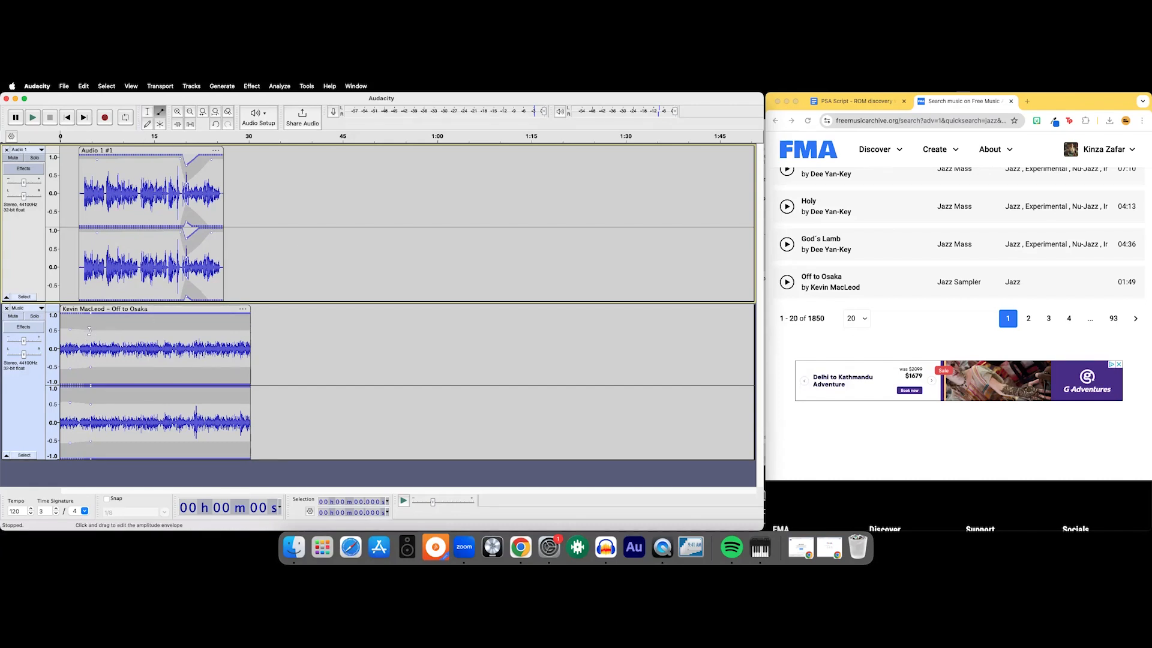
- Shape the music's envelope to drop from about 2 seconds under the narration and rise back to full level at about 27 seconds
mouse_move(77, 327)
mouse_down()
mouse_move(81, 340)
mouse_move(76, 317)
mouse_up()
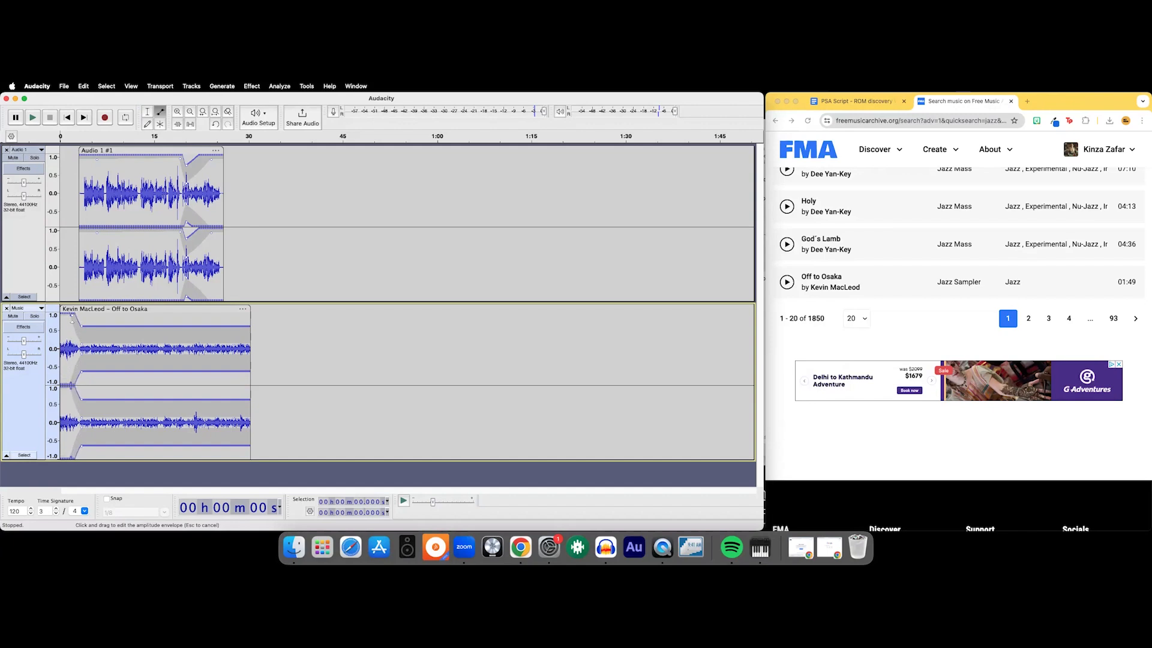
drag(82, 344, 75, 341)
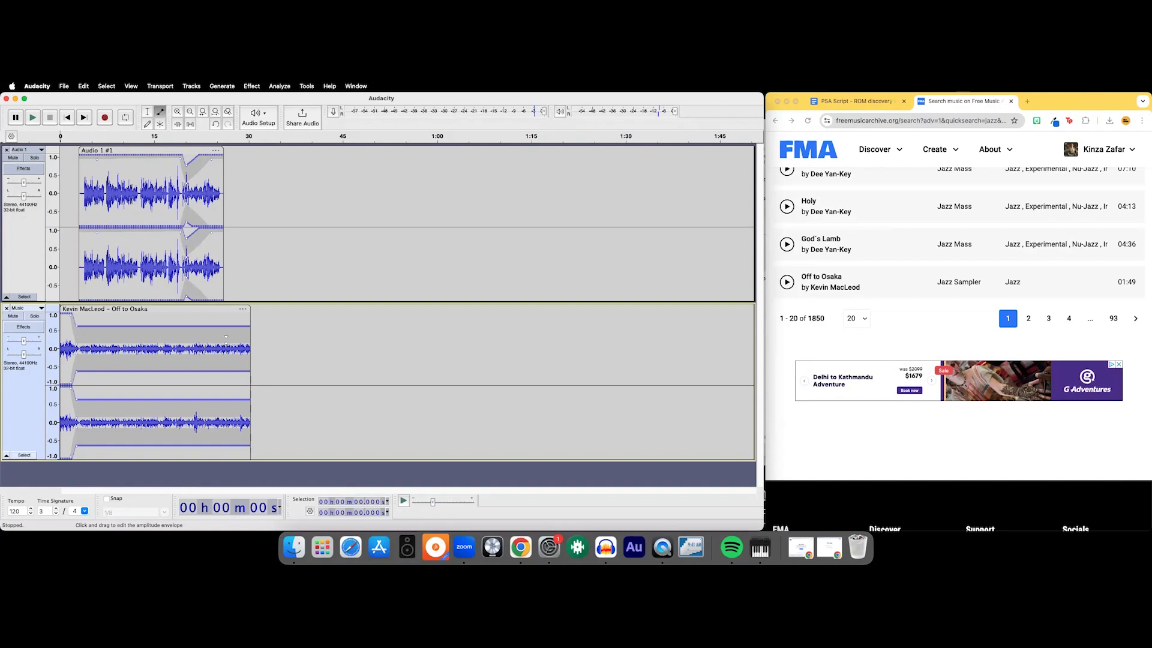
drag(221, 337, 237, 313)
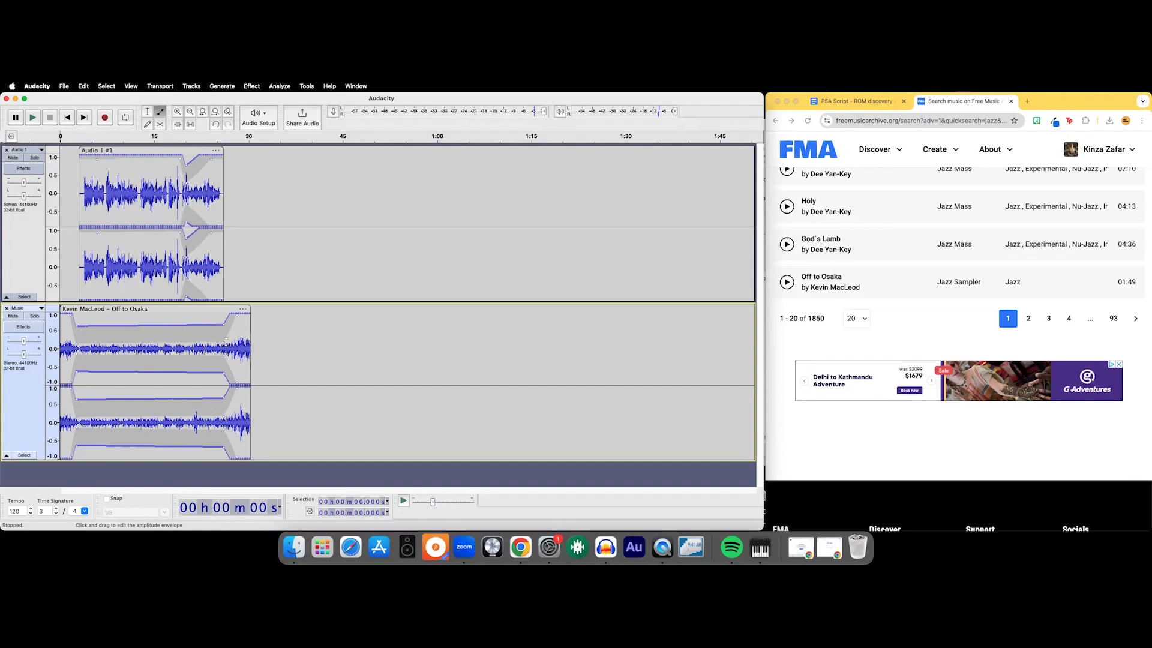
drag(223, 319, 223, 343)
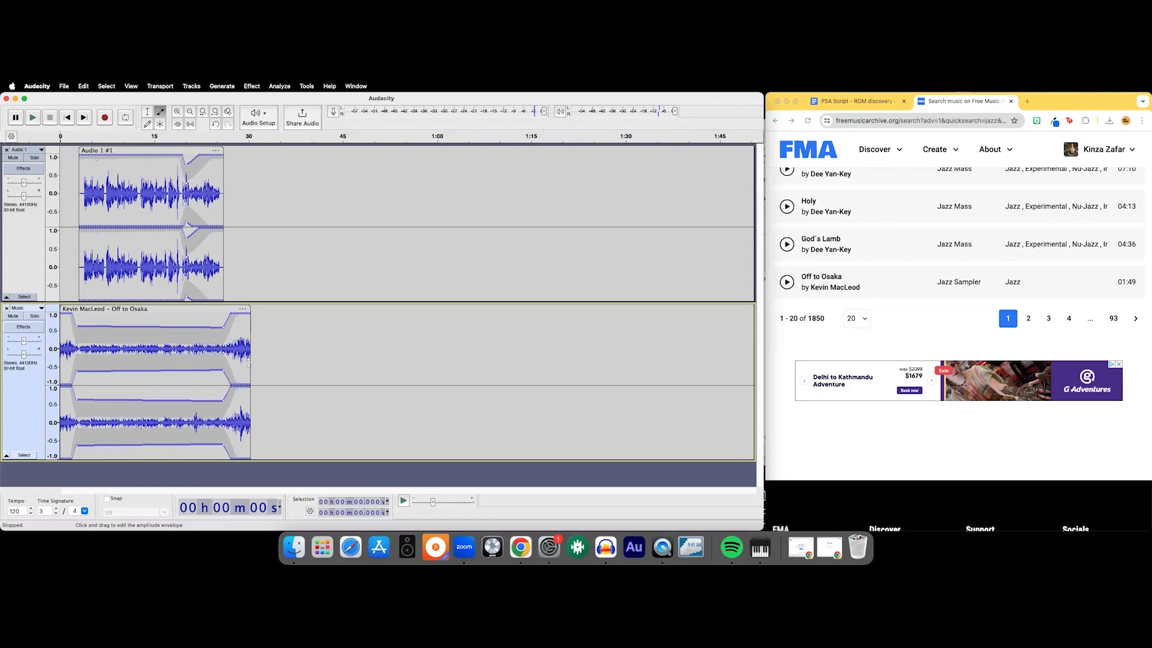
- Play the mix from the start to past the narration's end to check the envelope changes, and stop playback
click(147, 111)
click(32, 118)
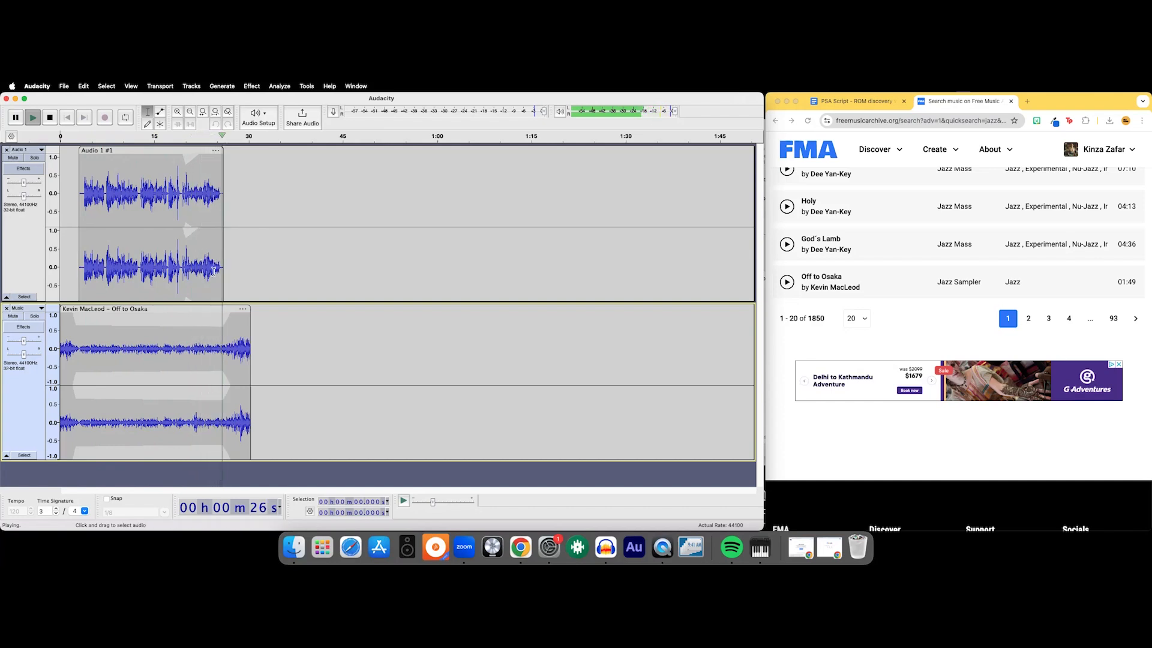
key(space)
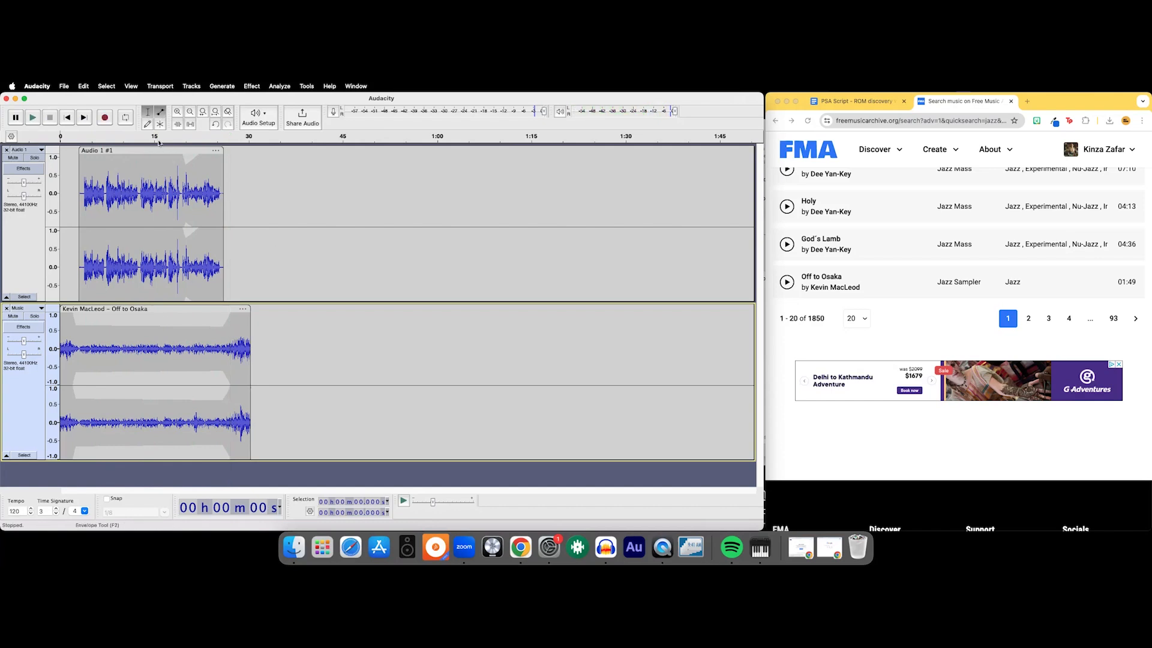
- Lower the music's envelope further under the narration, keeping the full-level intro and ending
click(160, 114)
drag(80, 344, 84, 338)
drag(214, 329, 217, 337)
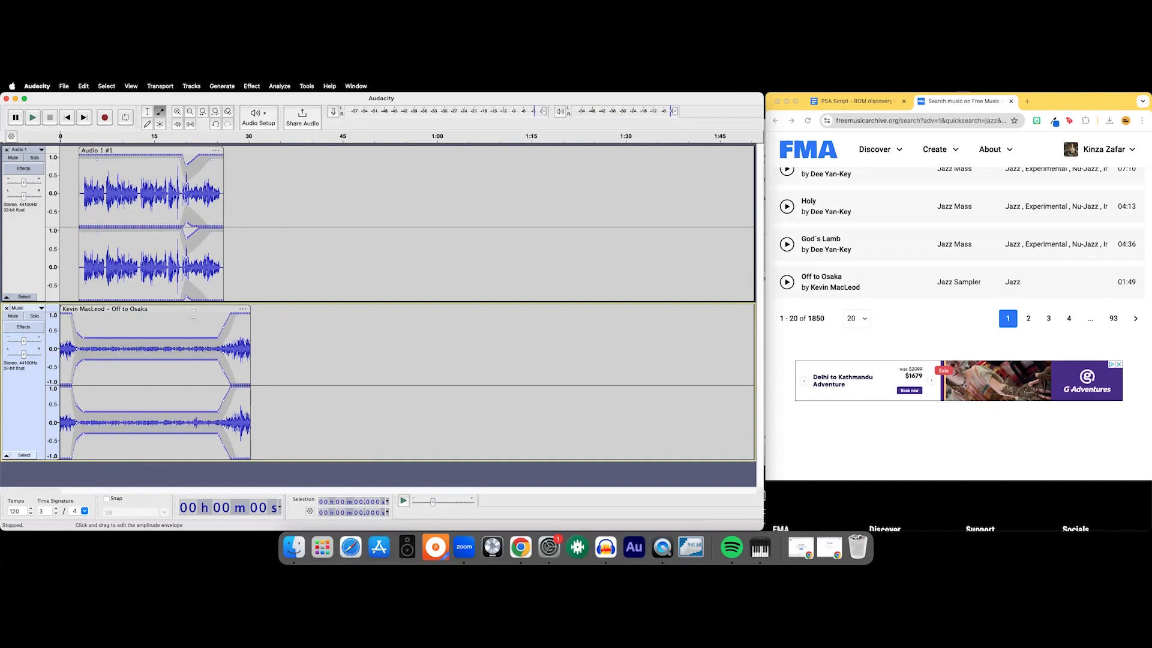
- Play the mix from about 2 seconds to check the softer music under the narration
key(F1)
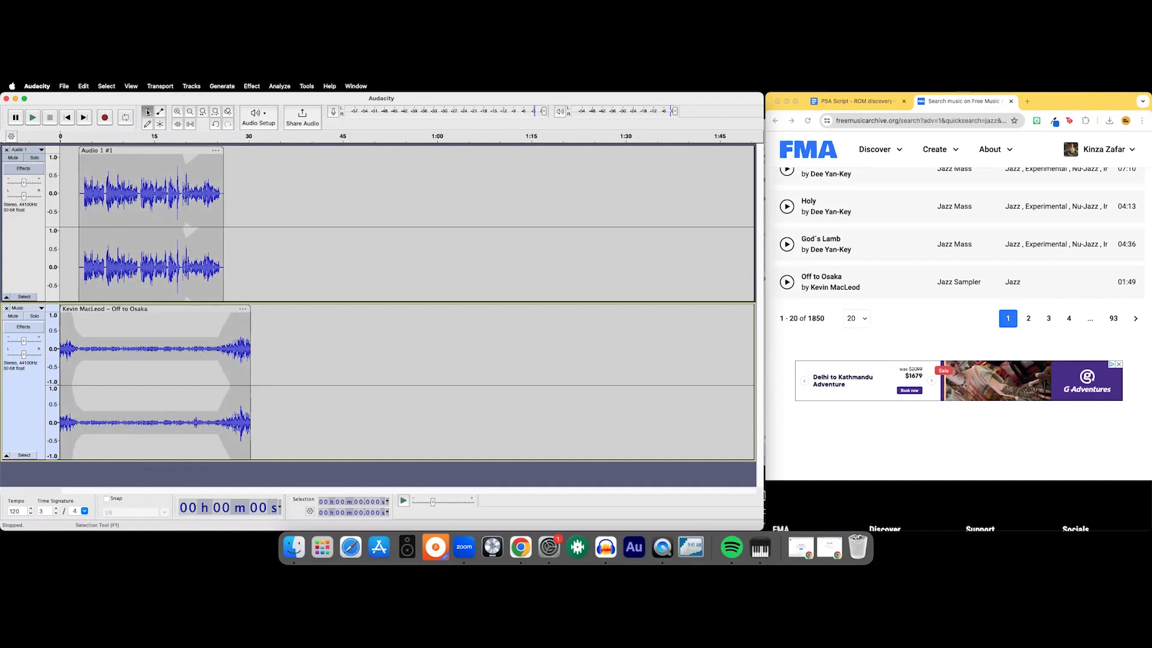
click(72, 232)
key(space)
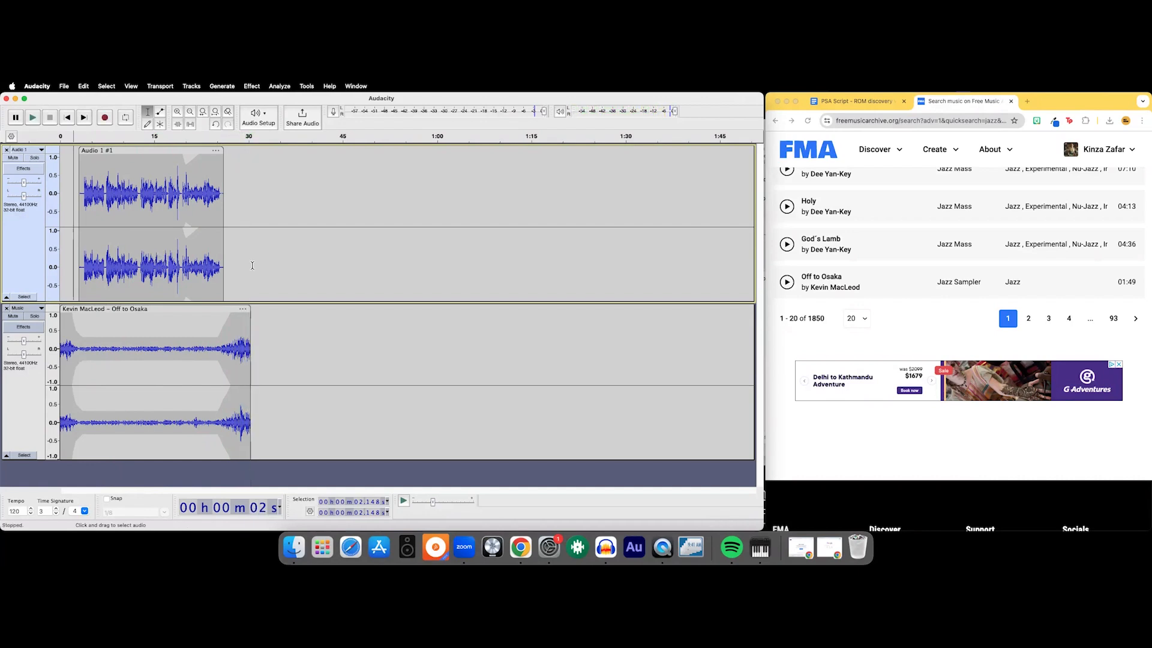
- Select the end of the music clip from about 28 seconds and apply a Fade Out
right_click(232, 348)
click(147, 112)
drag(289, 390, 237, 390)
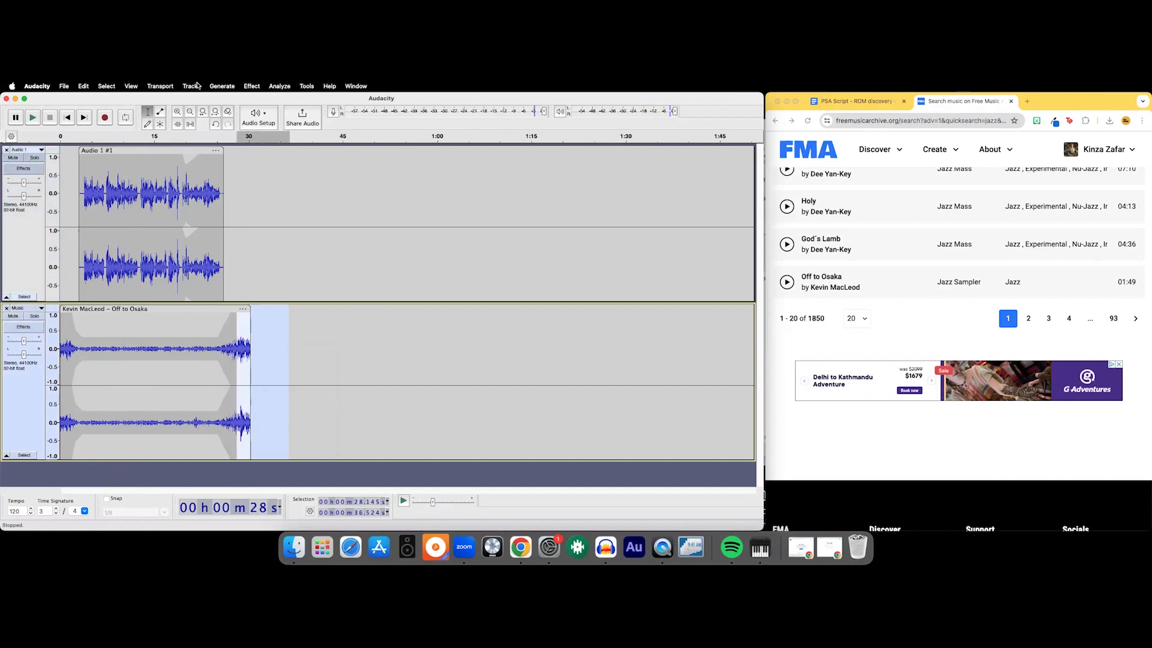
click(250, 87)
mouse_move(282, 154)
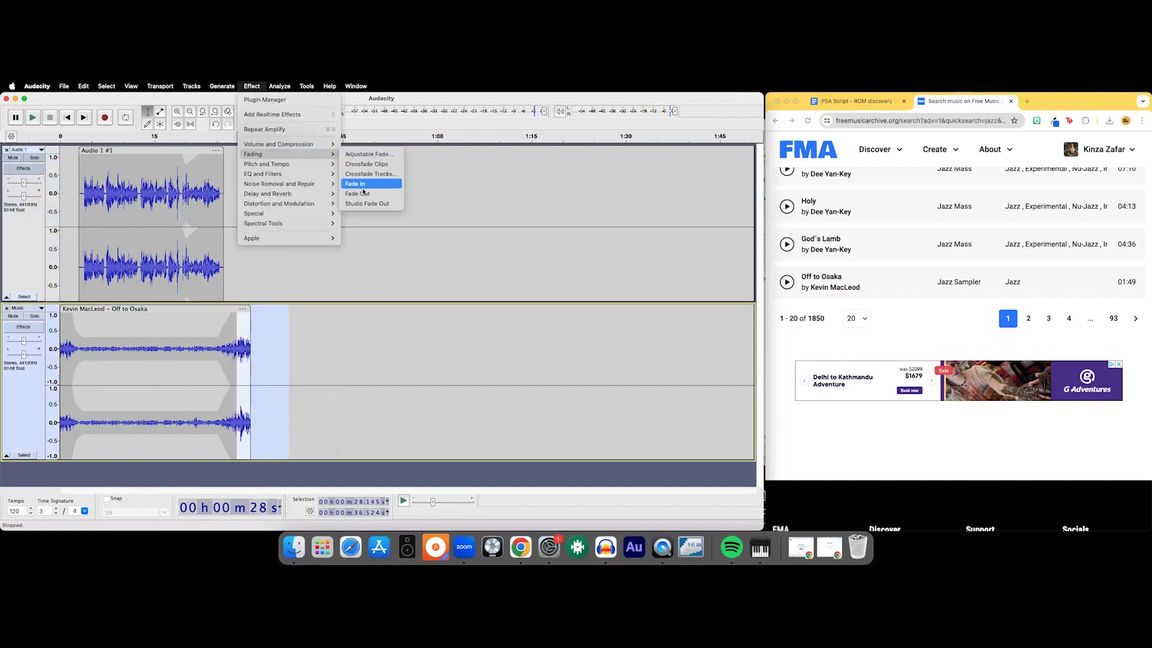
click(362, 191)
- Play the ending from about 27.5 seconds and replay it to check the music's fade-out
click(235, 243)
key(space)
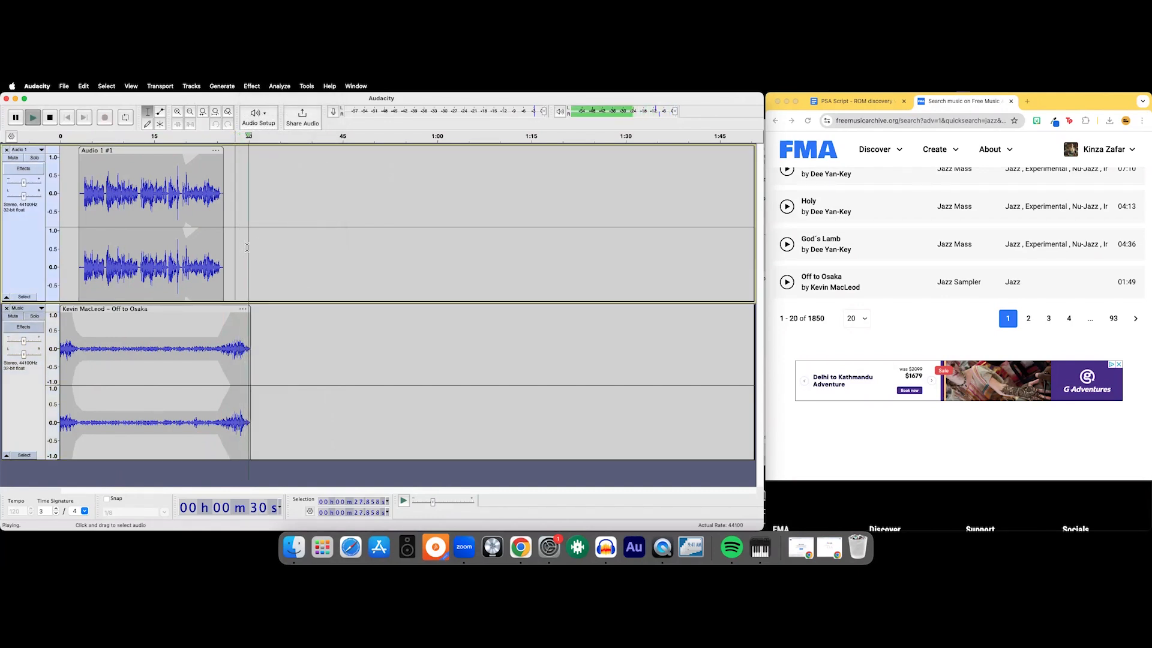
drag(268, 336, 245, 333)
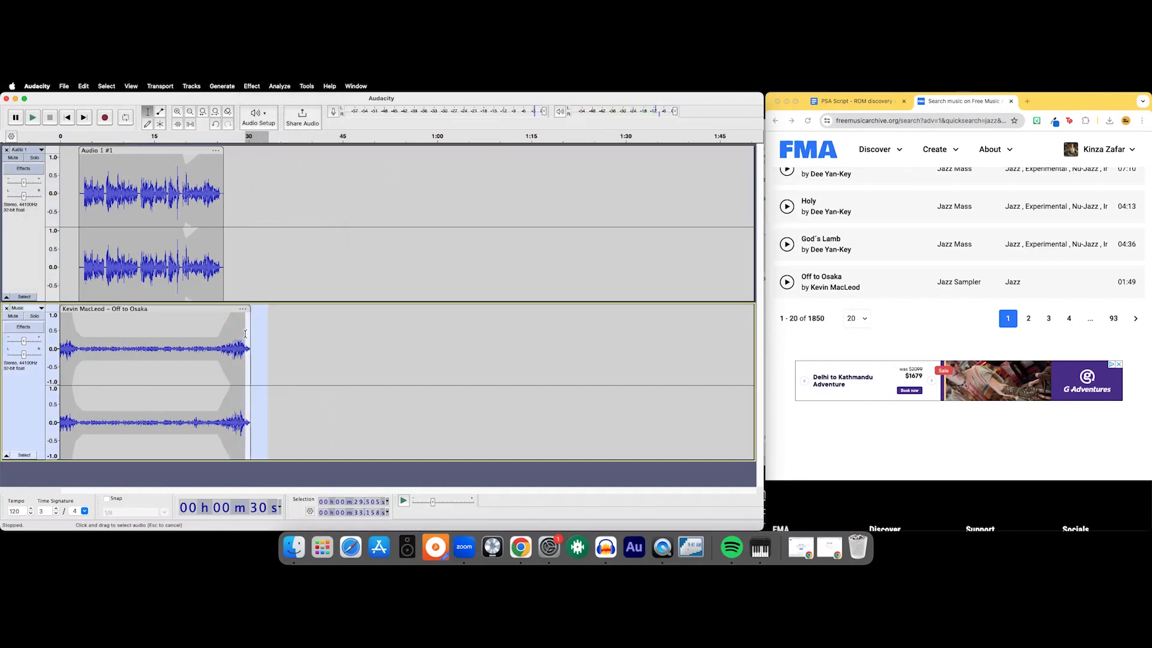
click(251, 85)
click(244, 239)
click(244, 239)
click(239, 240)
key(space)
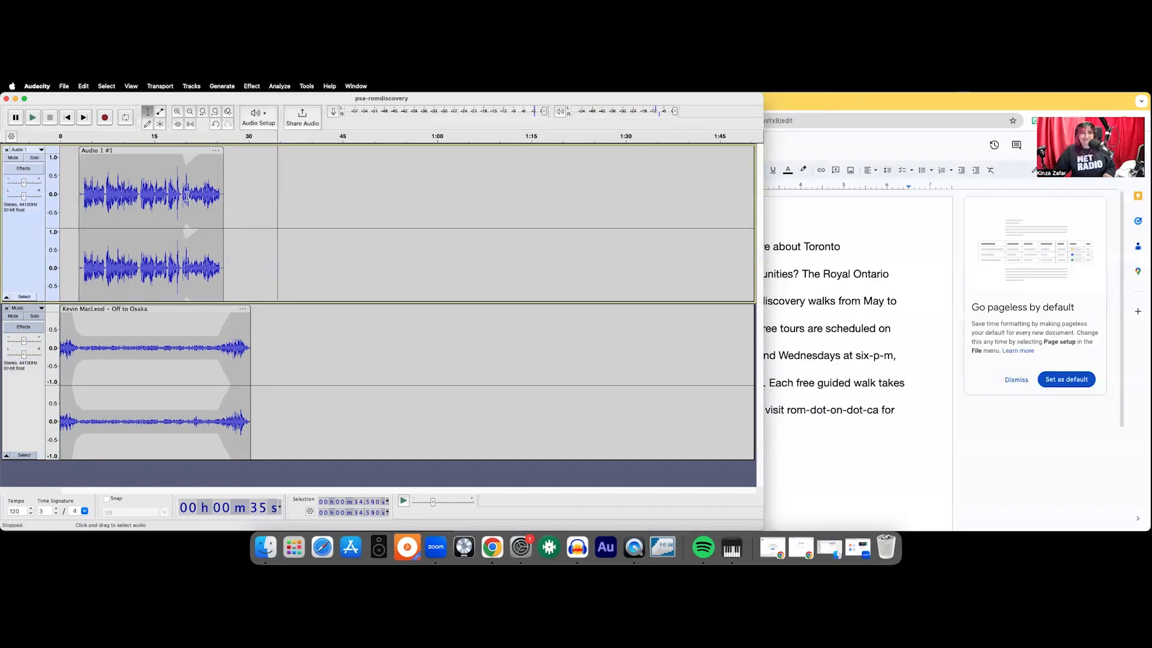
- Start an audio export and name the file "exitproject_" followed by the volunteer's full name
click(64, 86)
click(117, 194)
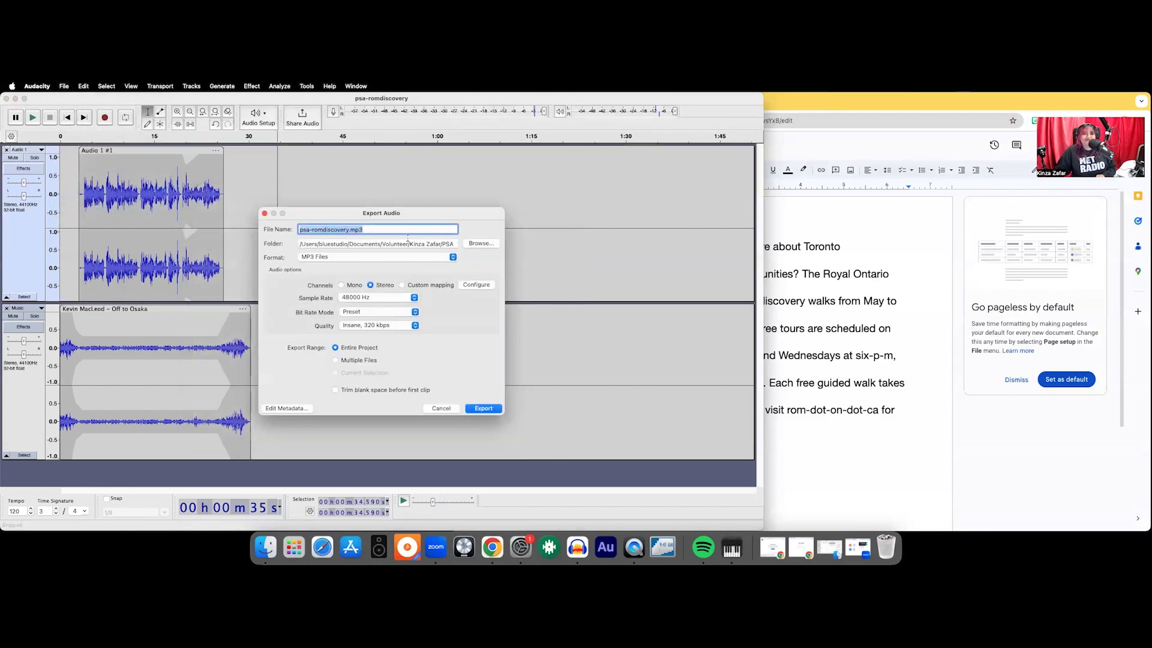
text(ex)
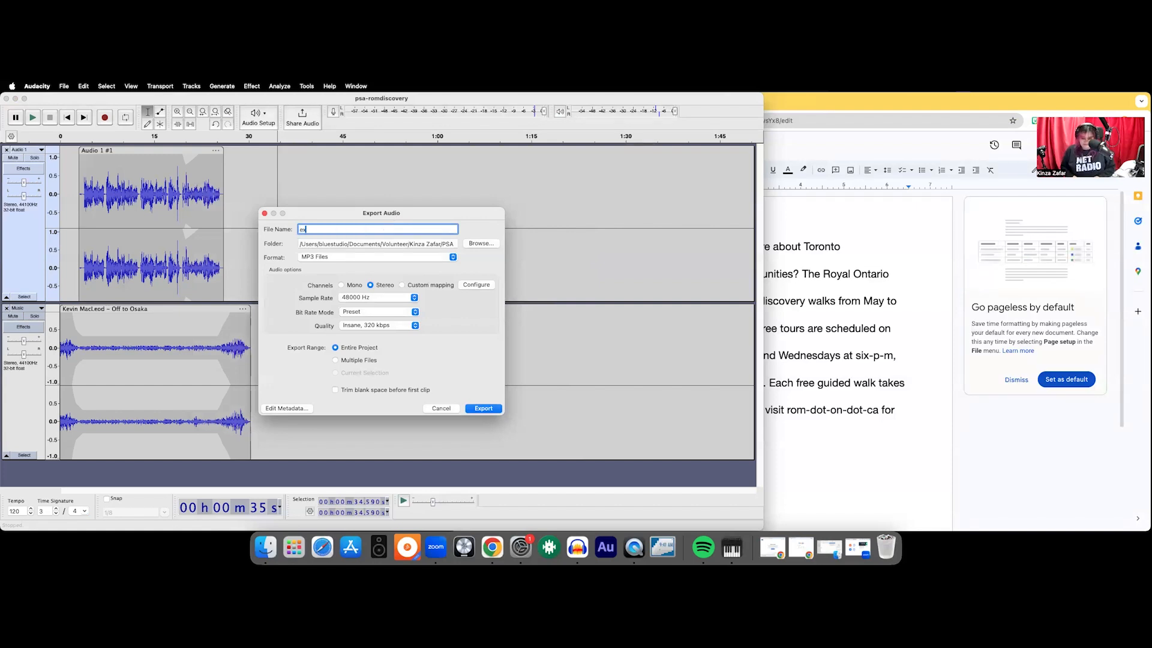
text(itproject)
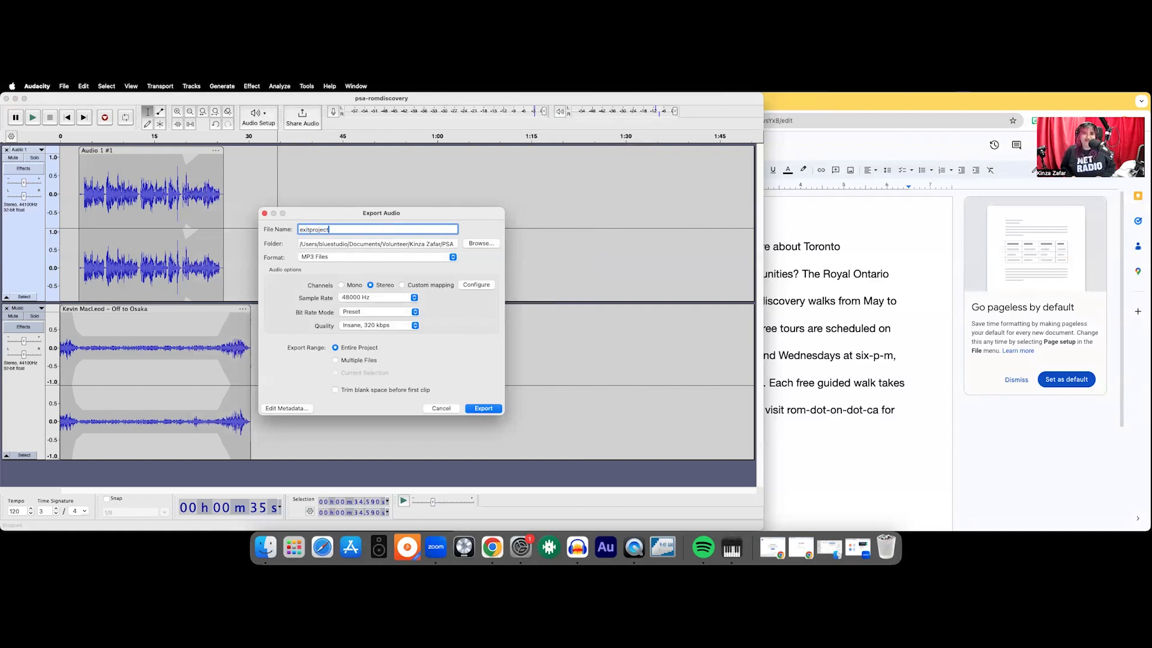
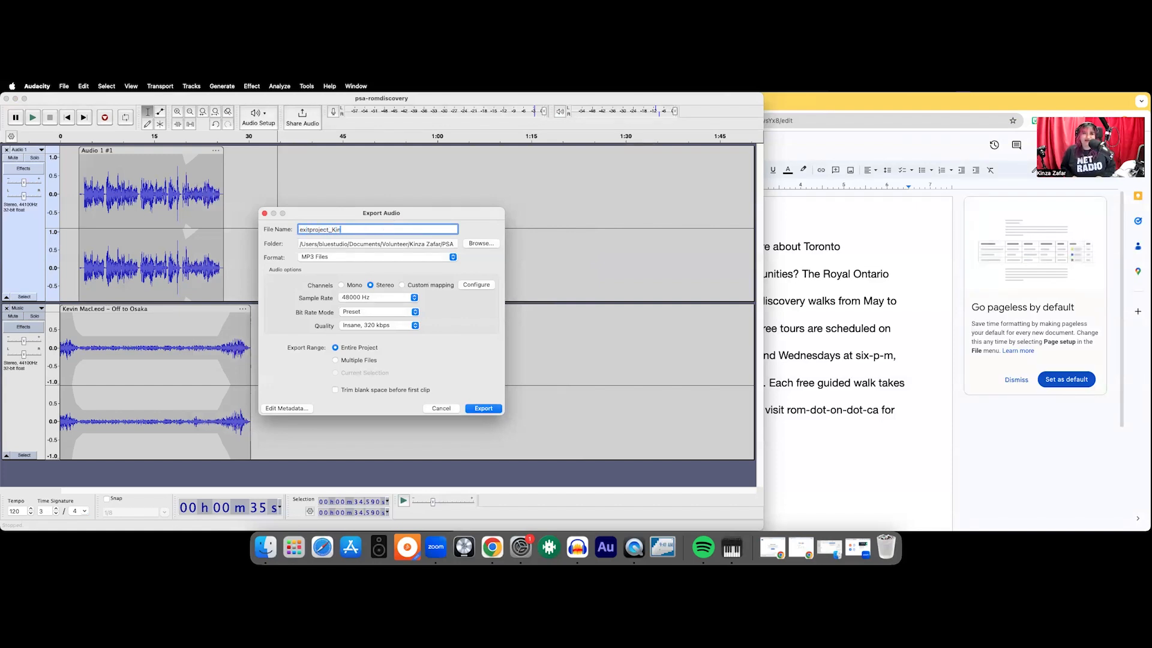
- Set the export location to the PSA folder inside the volunteer's own folder
click(480, 244)
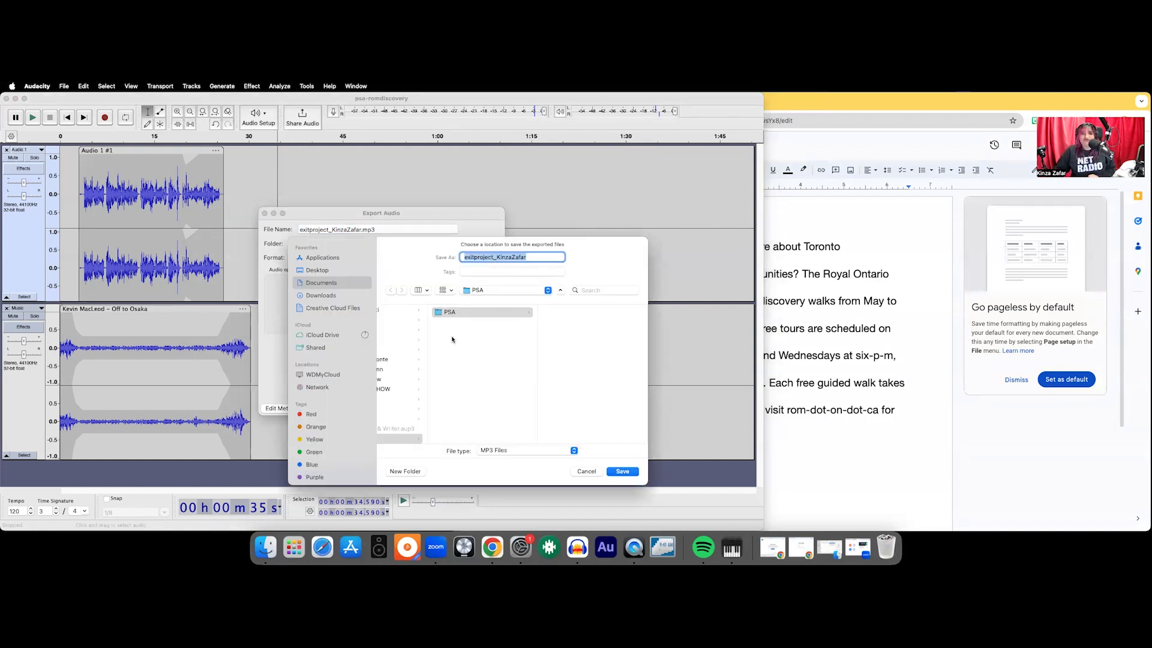
scroll(462, 409, down, 2)
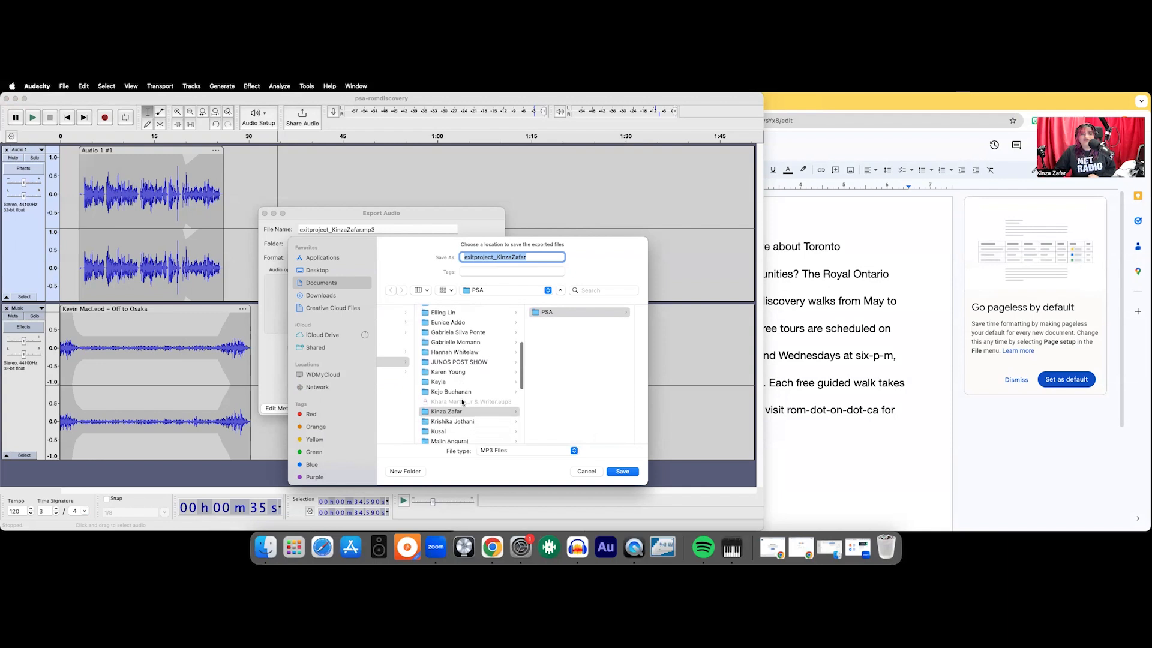
click(462, 399)
click(567, 314)
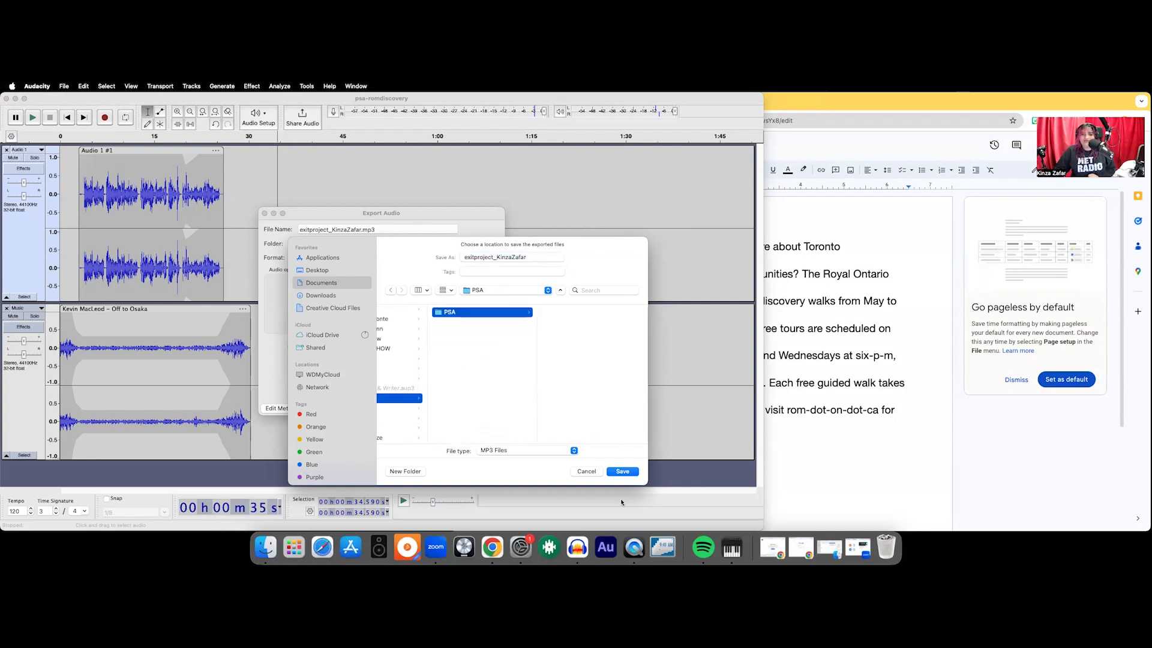
click(622, 471)
- Keep the export as MP3 at 48000 Hz and Insane, 320 kbps quality, with Entire Project as the range
click(353, 257)
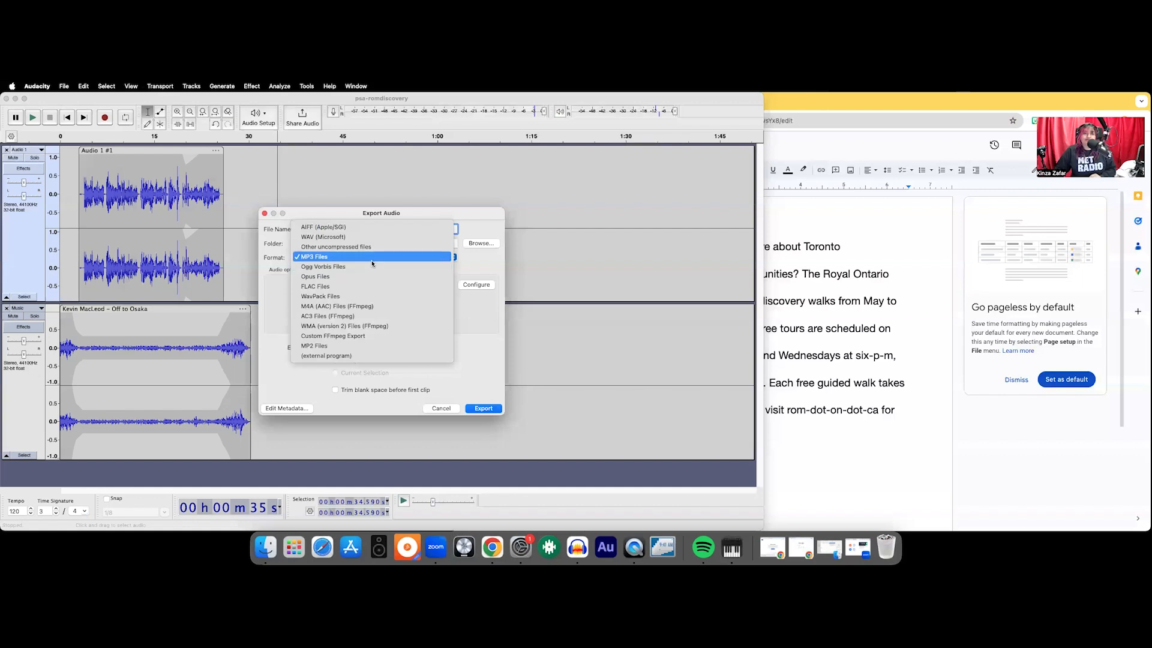
click(471, 249)
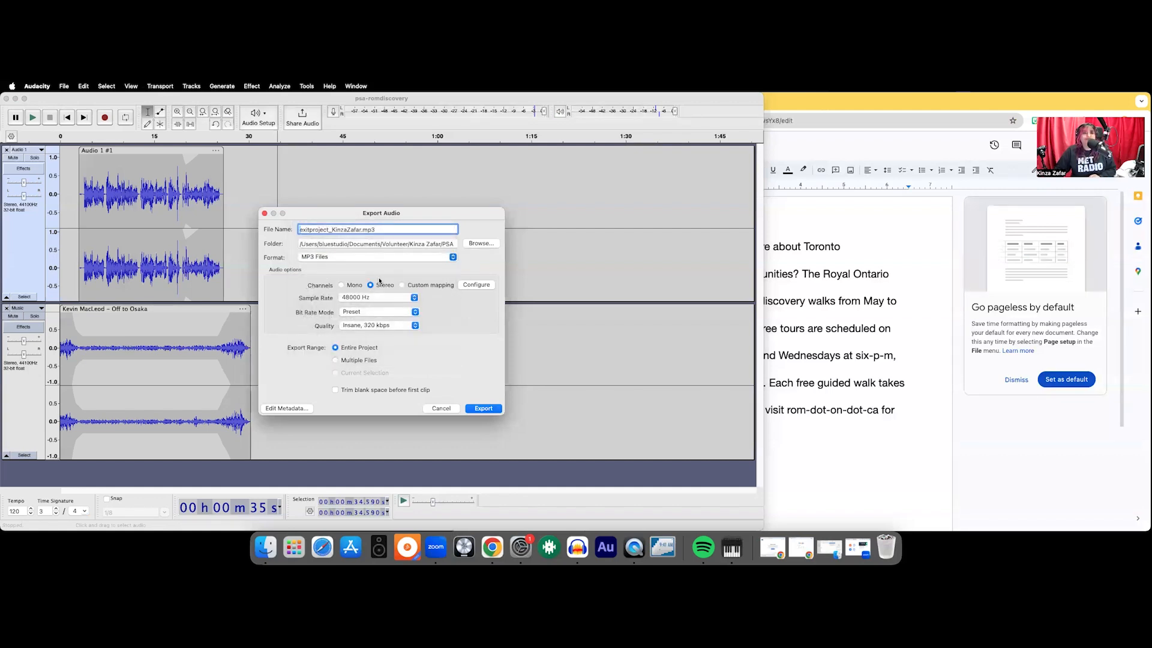
click(379, 298)
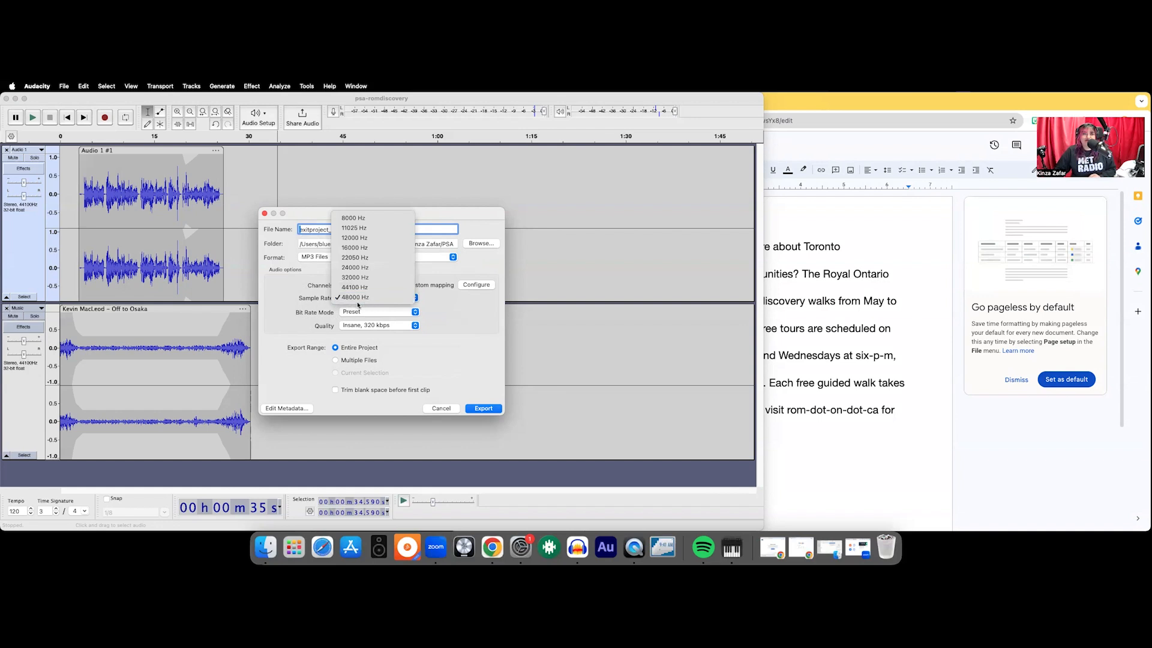
click(358, 298)
click(357, 327)
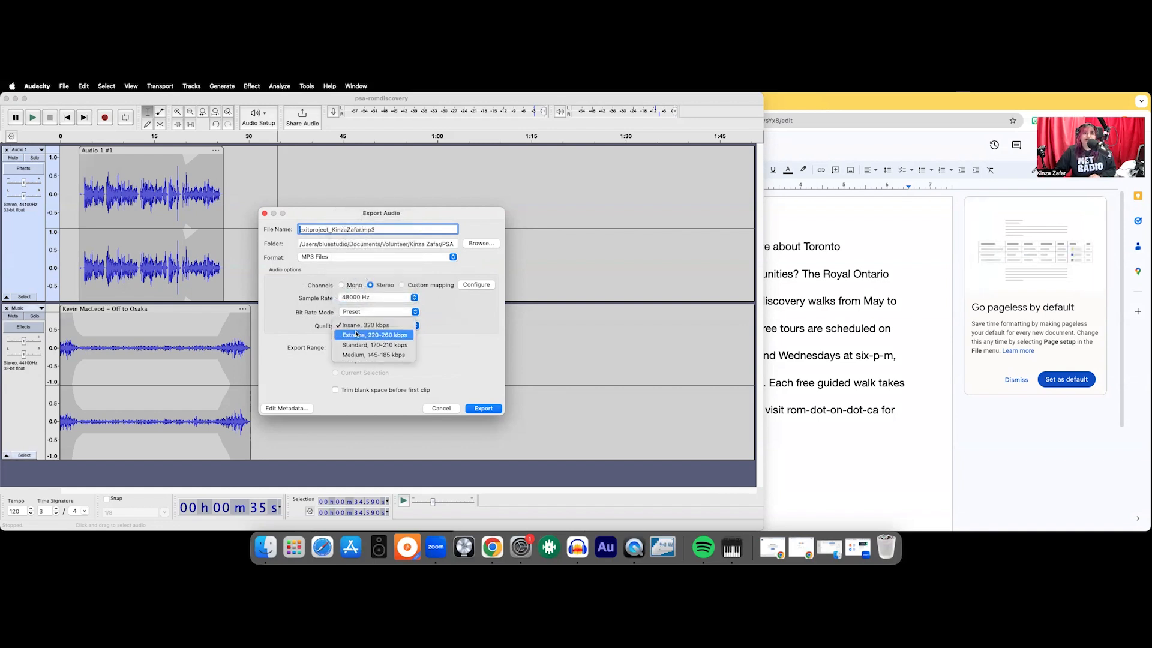
click(458, 333)
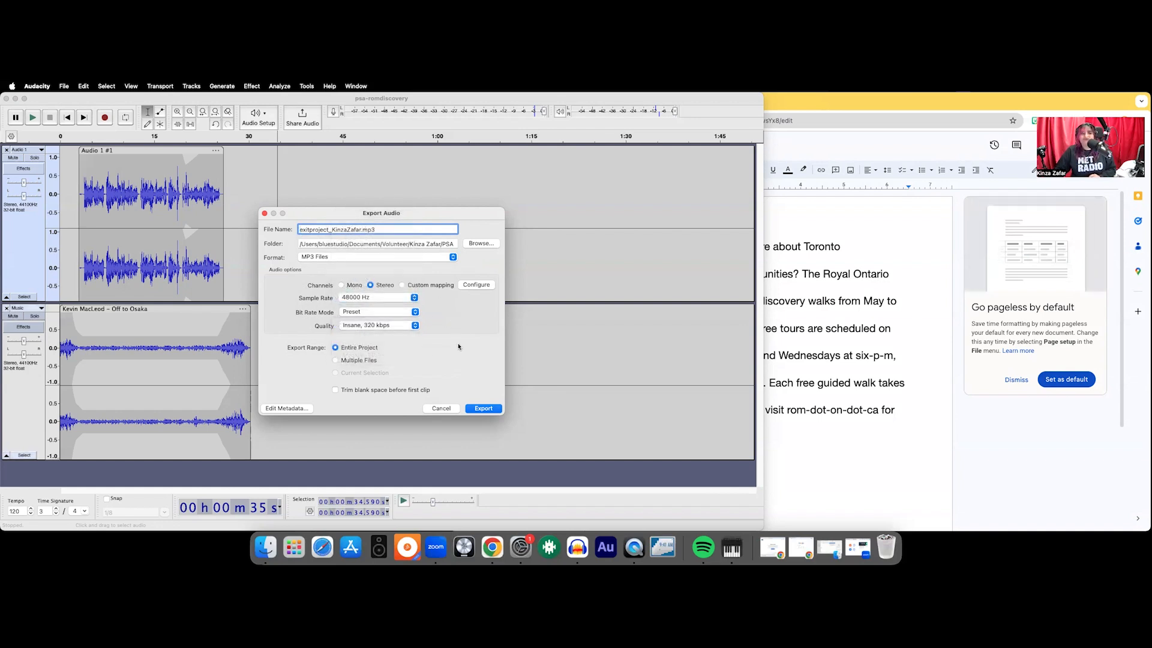
click(348, 362)
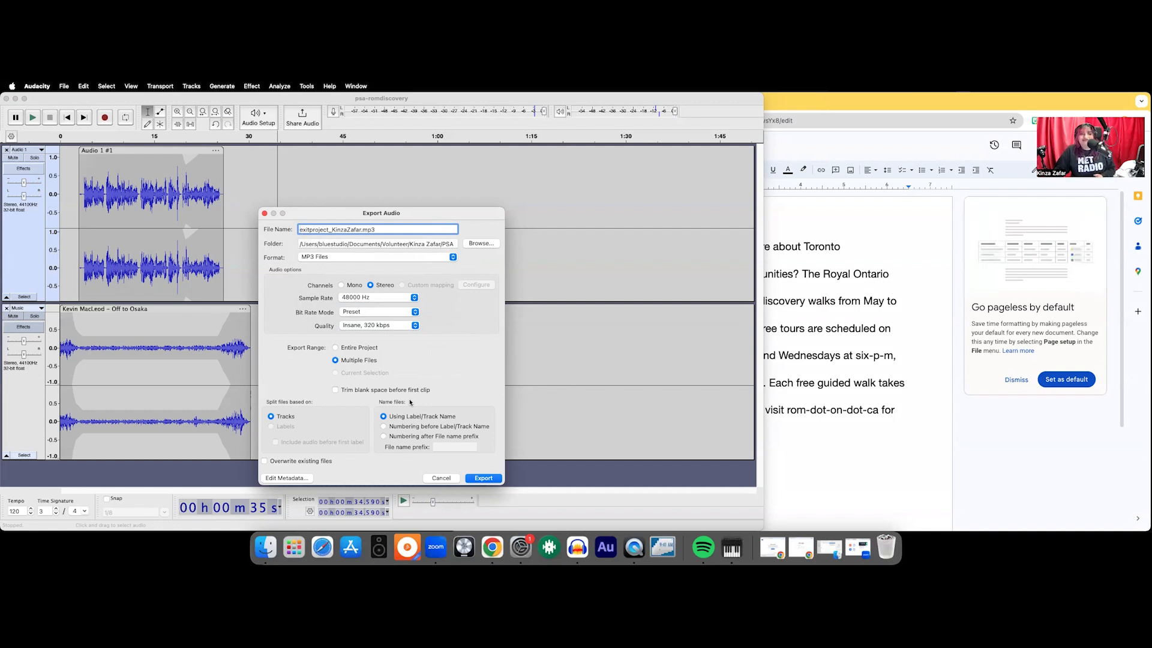
click(353, 348)
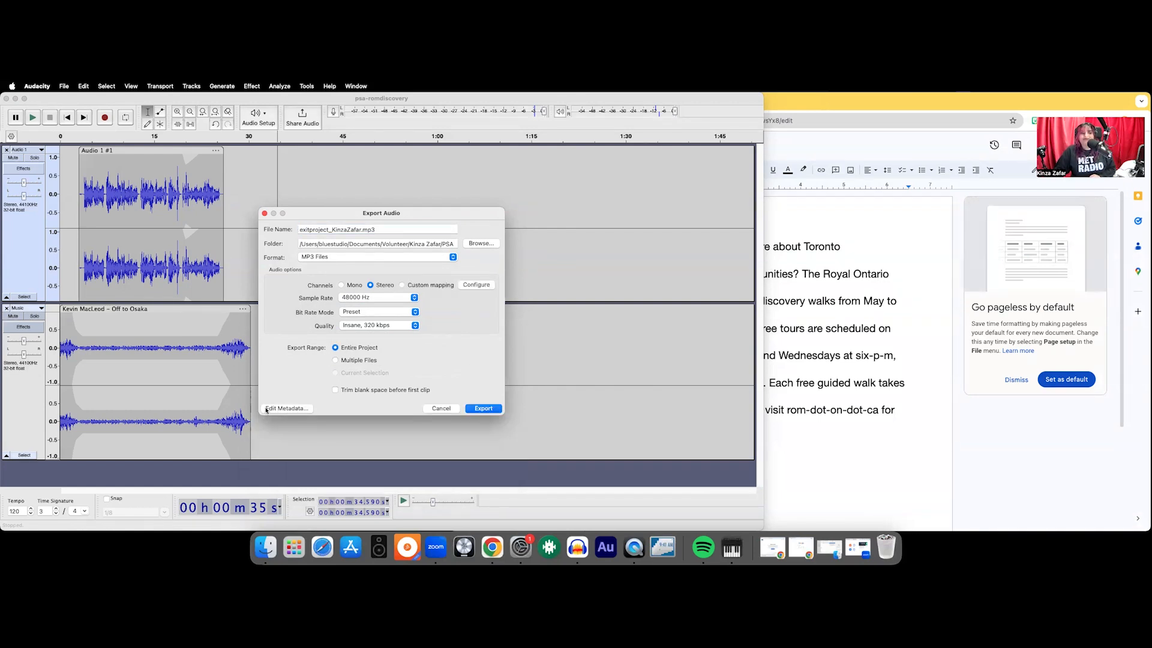
- Edit the export metadata, replacing the artist name with the volunteer's full name
click(267, 408)
click(556, 262)
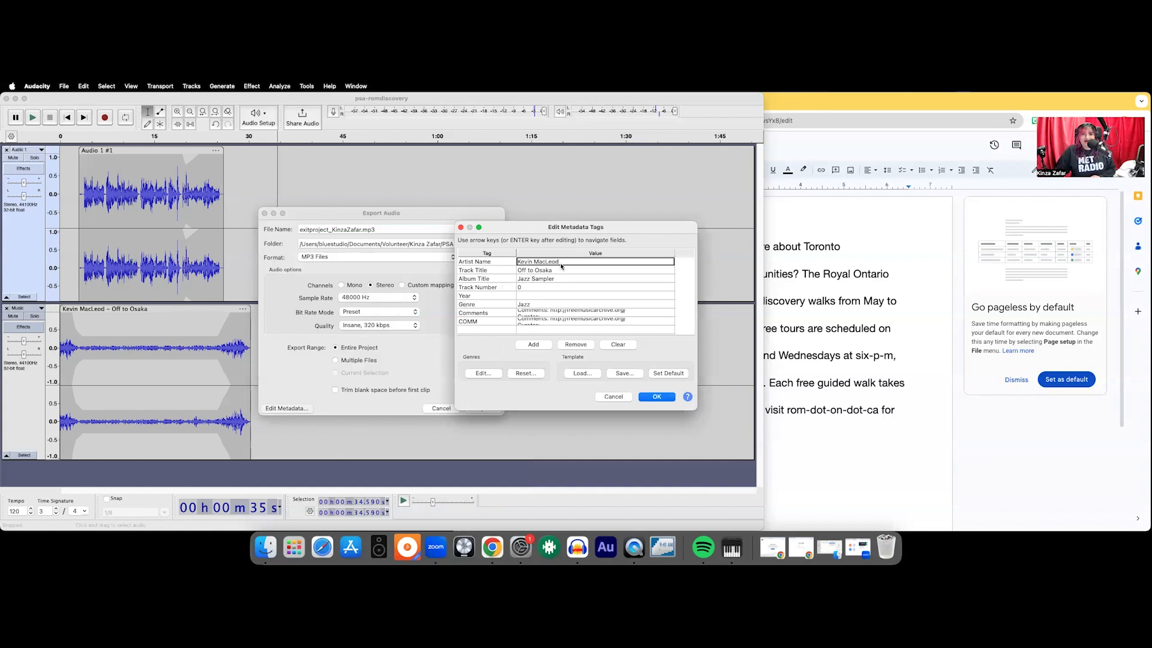
key(BackSpace)
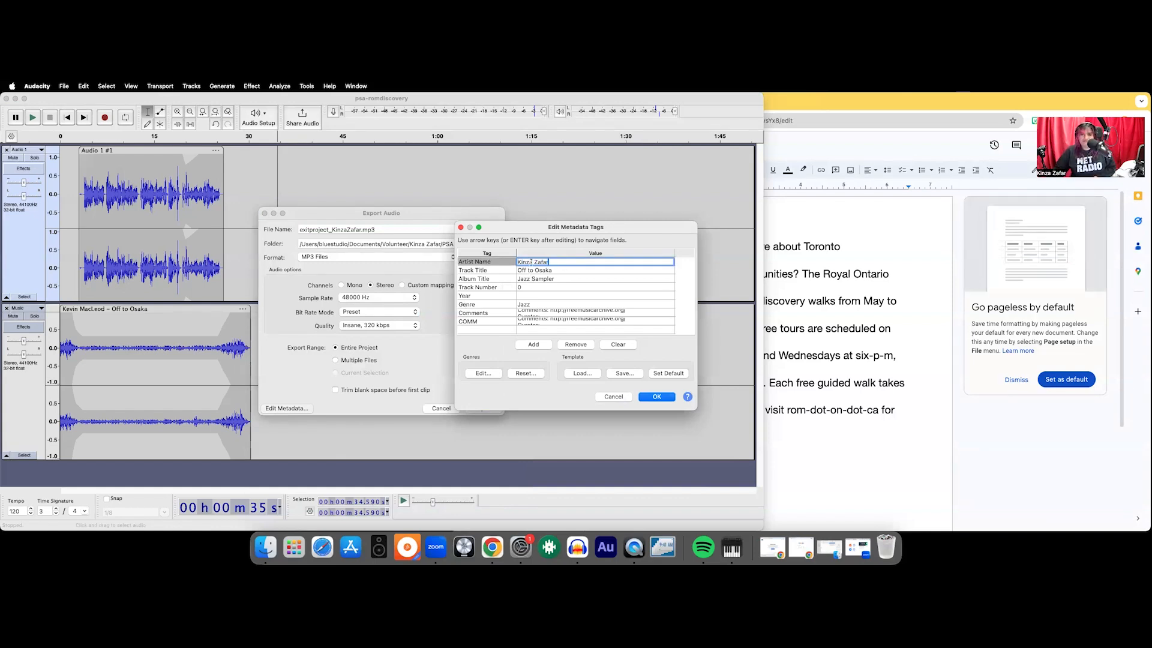
- Set the track title tag to "ExitProject_" followed by the volunteer's full name
click(568, 271)
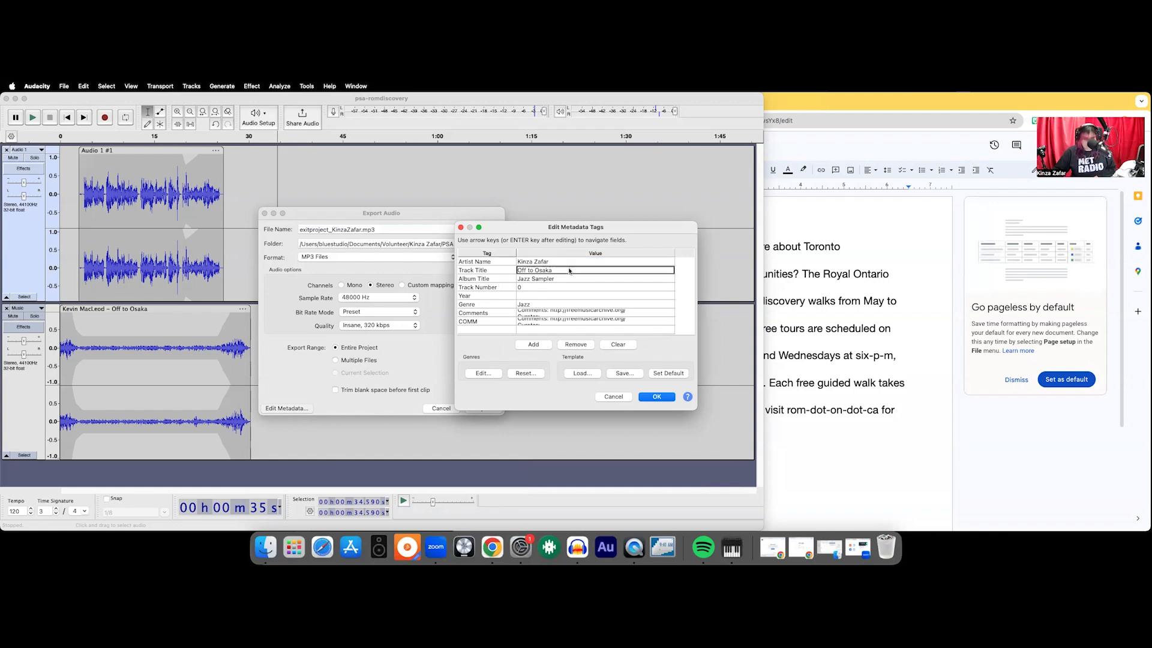
click(565, 270)
drag(562, 270, 516, 270)
key(BackSpace)
text(Ex)
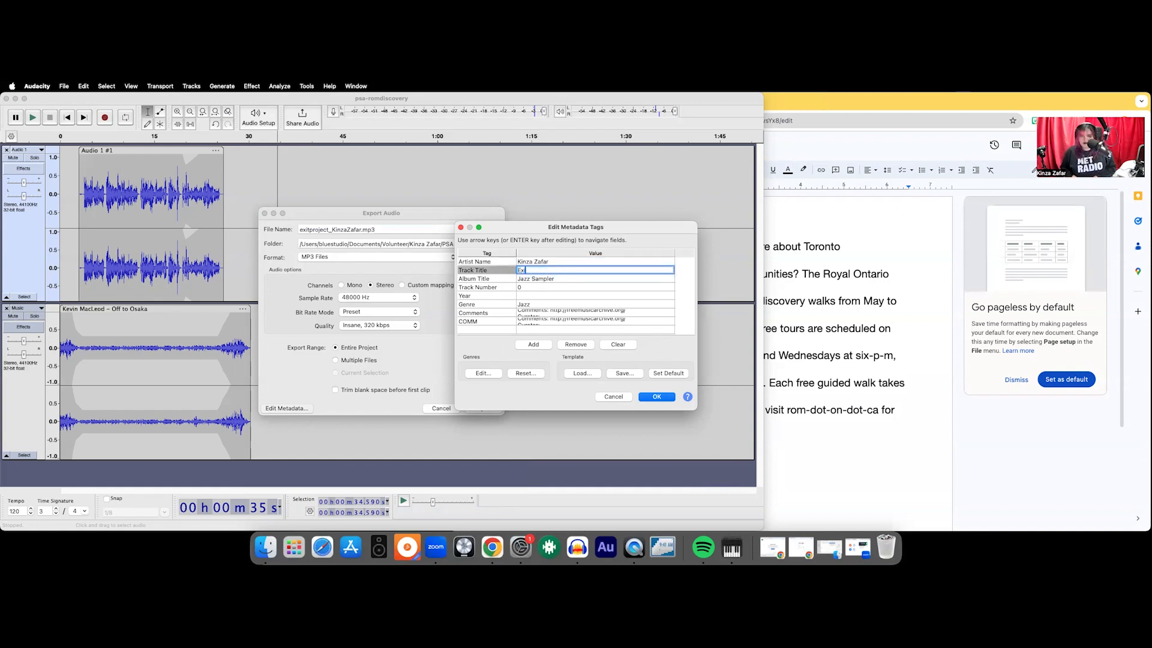
text(itProject_)
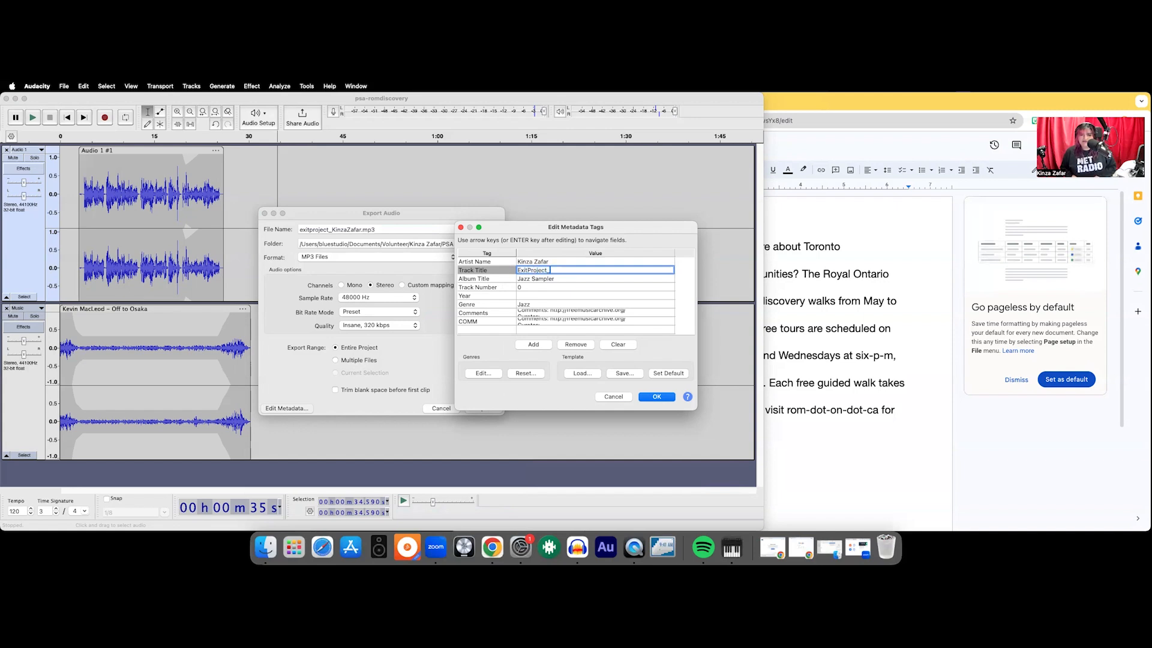
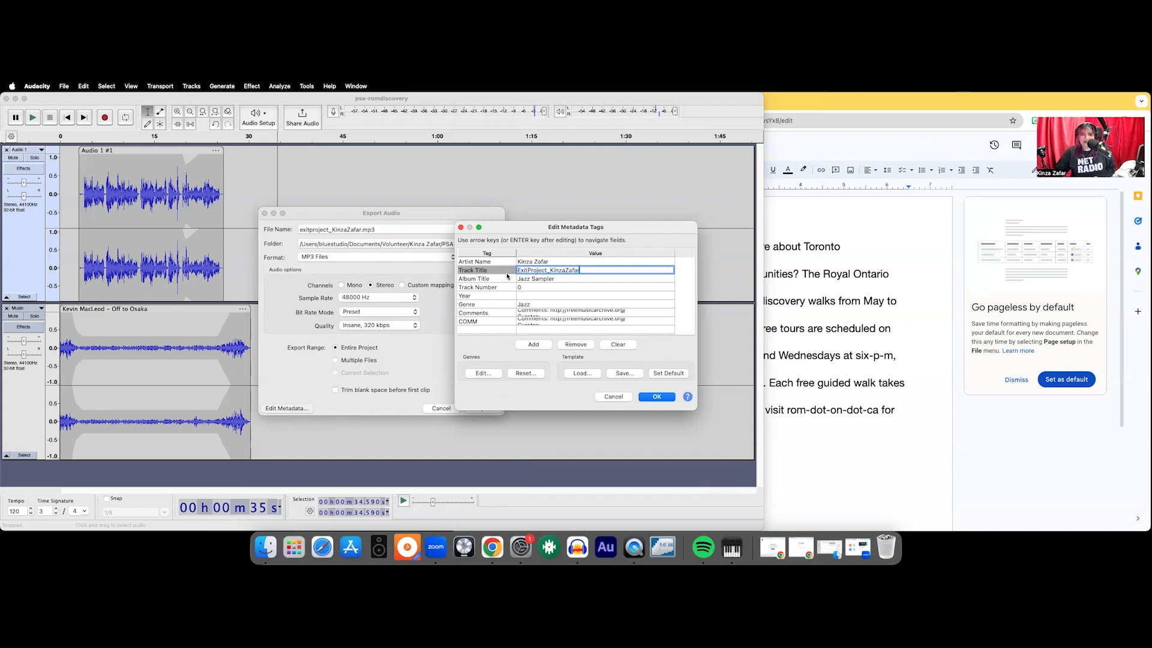
key(Return)
- Set the album title to PSA and the year to 2024, clearing the track number, genre and comment tags
click(556, 278)
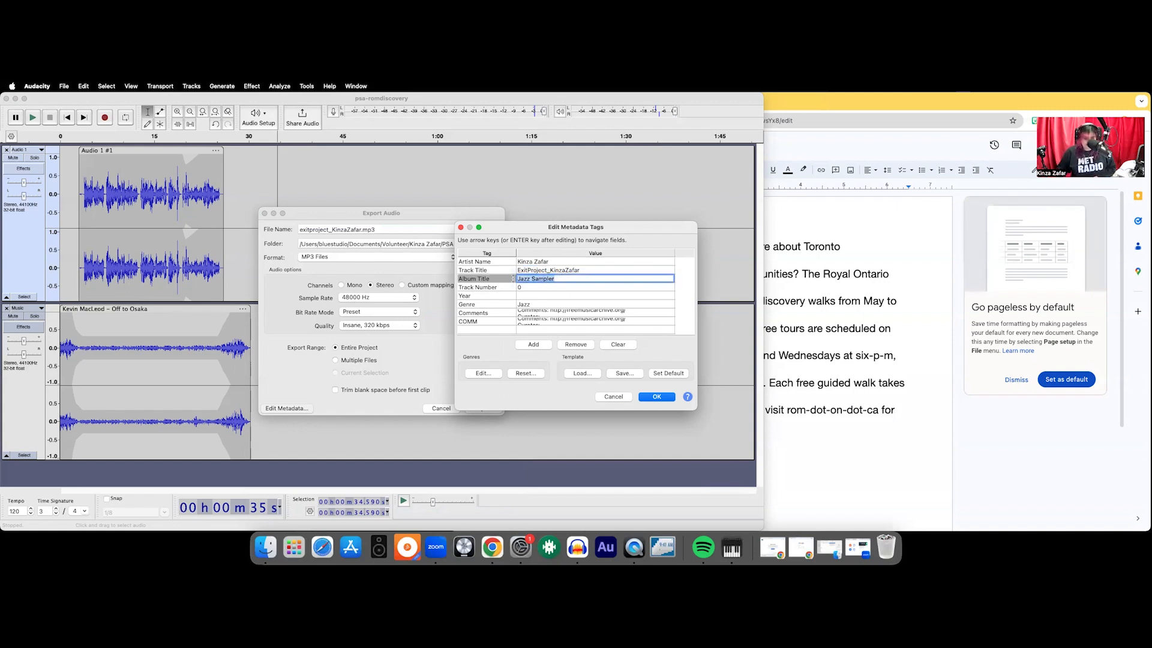
key(BackSpace)
text(PSA)
click(528, 295)
text(2024)
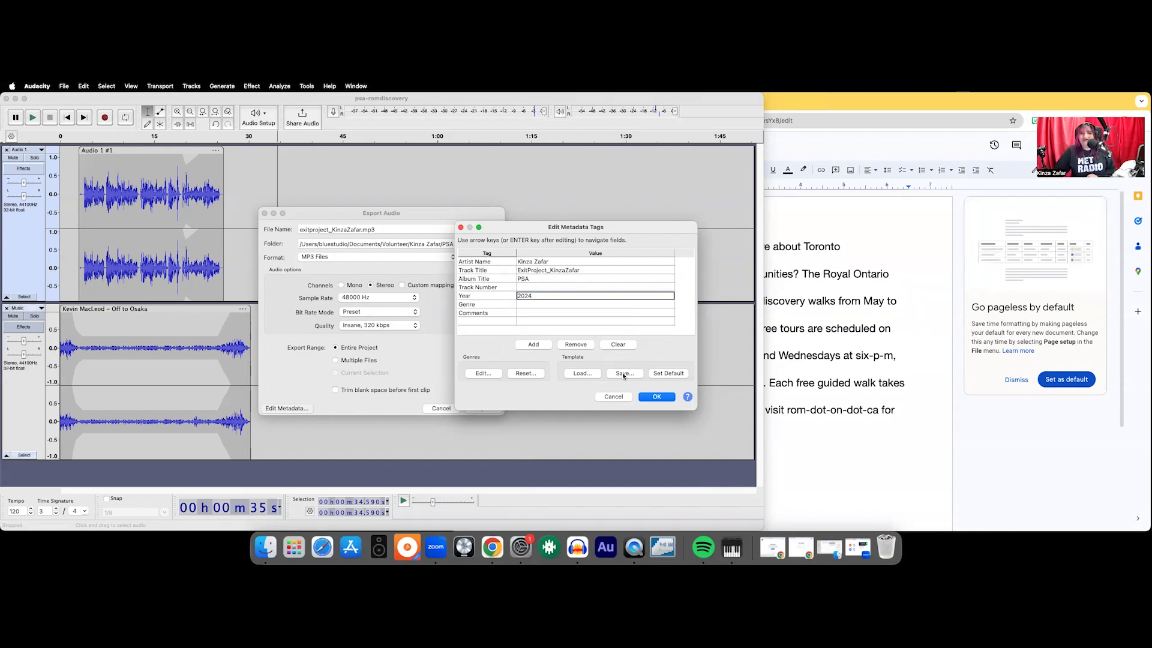
- Accept the metadata tags and export the MP3
click(653, 399)
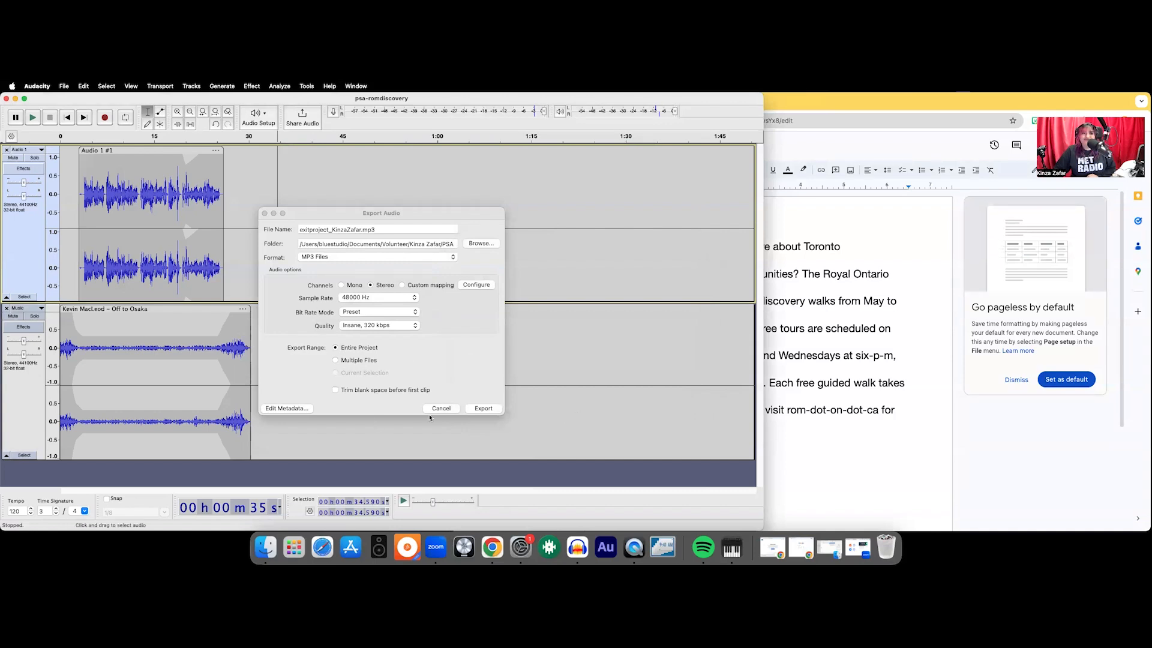
click(484, 408)
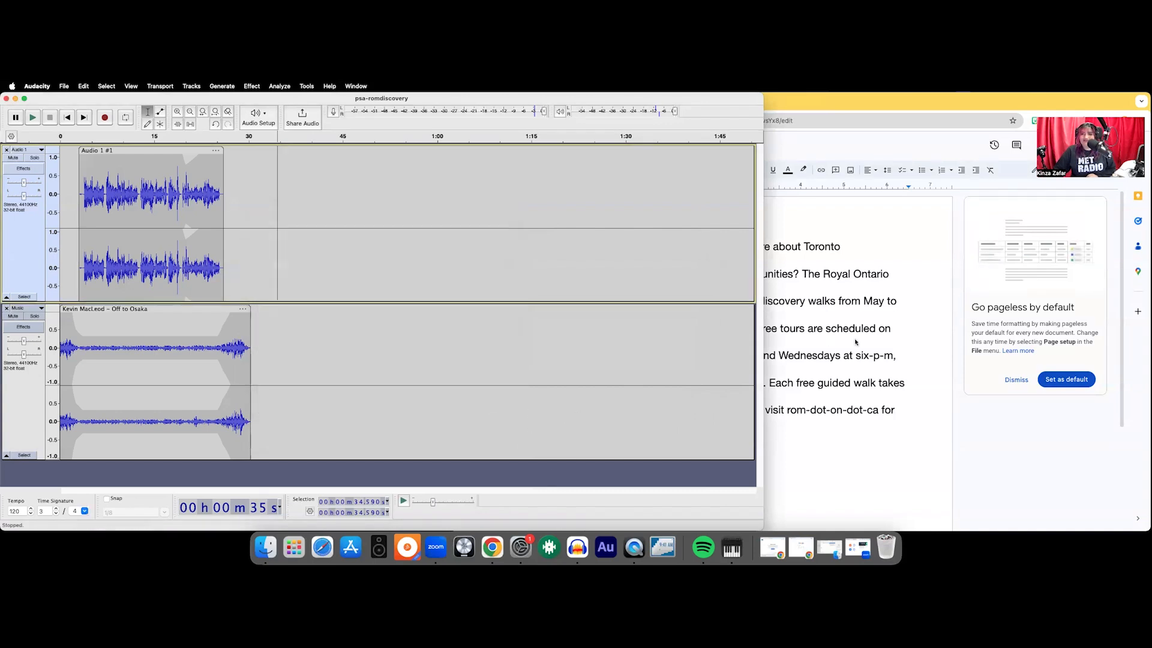
- Switch to Chrome and open exitprojectsubmission.metradio.ca in a new tab
click(823, 292)
click(605, 103)
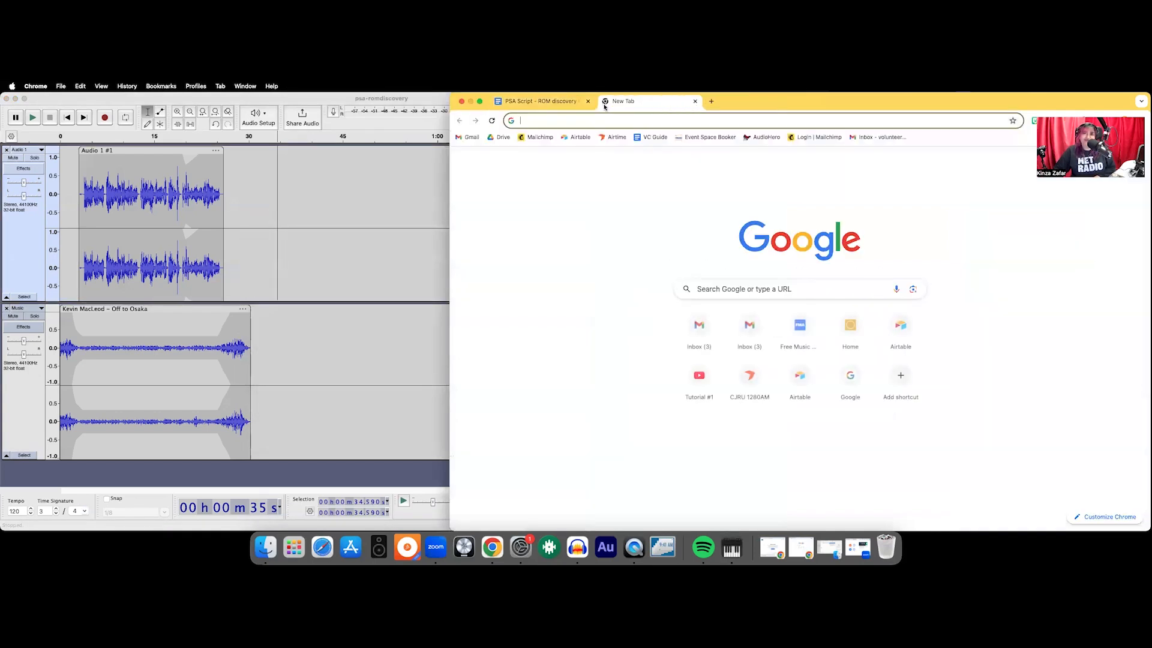
text(exitprojectsubmission)
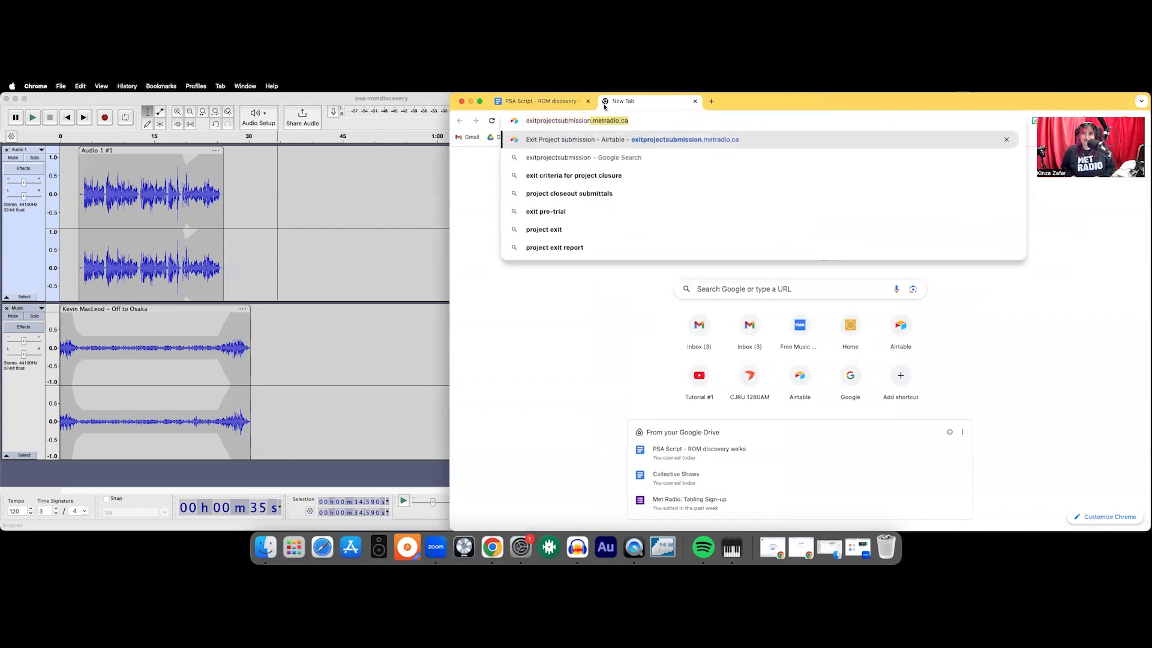
key(Return)
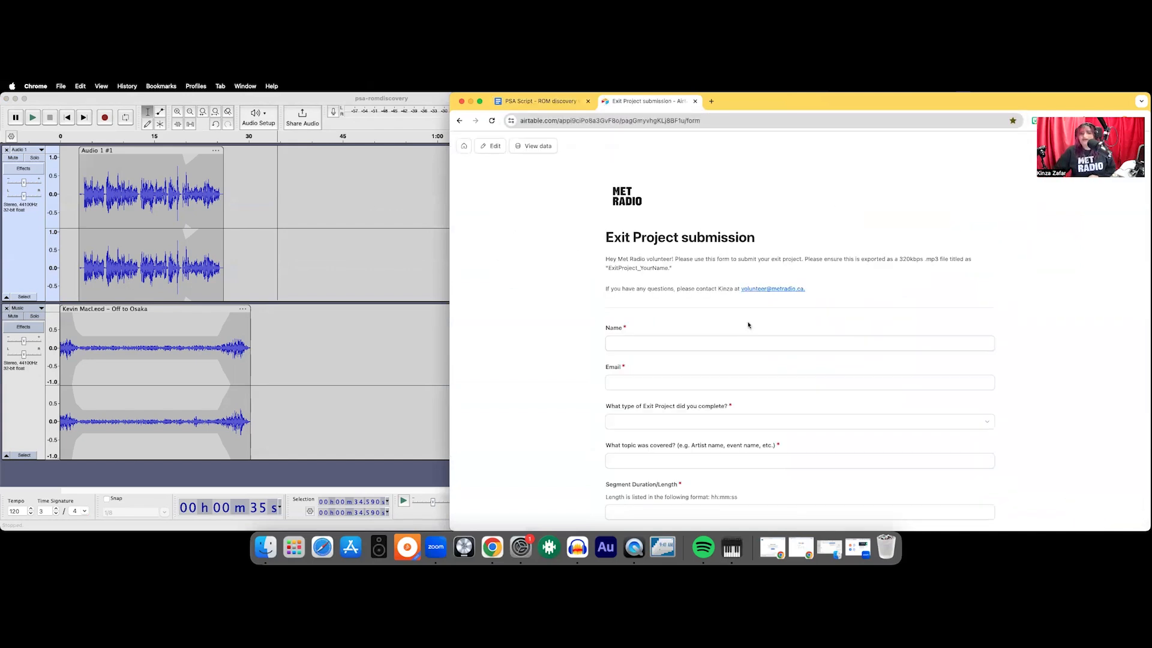
- Fill in the volunteer's full name and e-mail address on the Exit Project submission form
click(633, 344)
scroll(634, 336, down, 4)
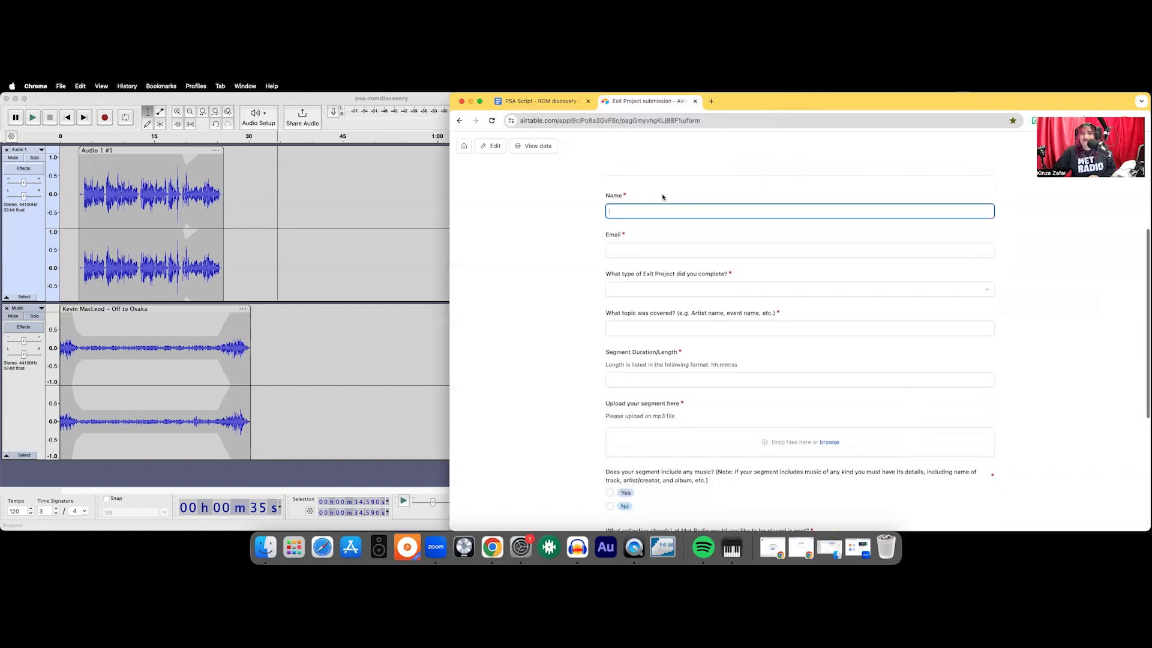
key(Tab)
click(675, 209)
key(BackSpace)
key(BackSpace)
click(682, 254)
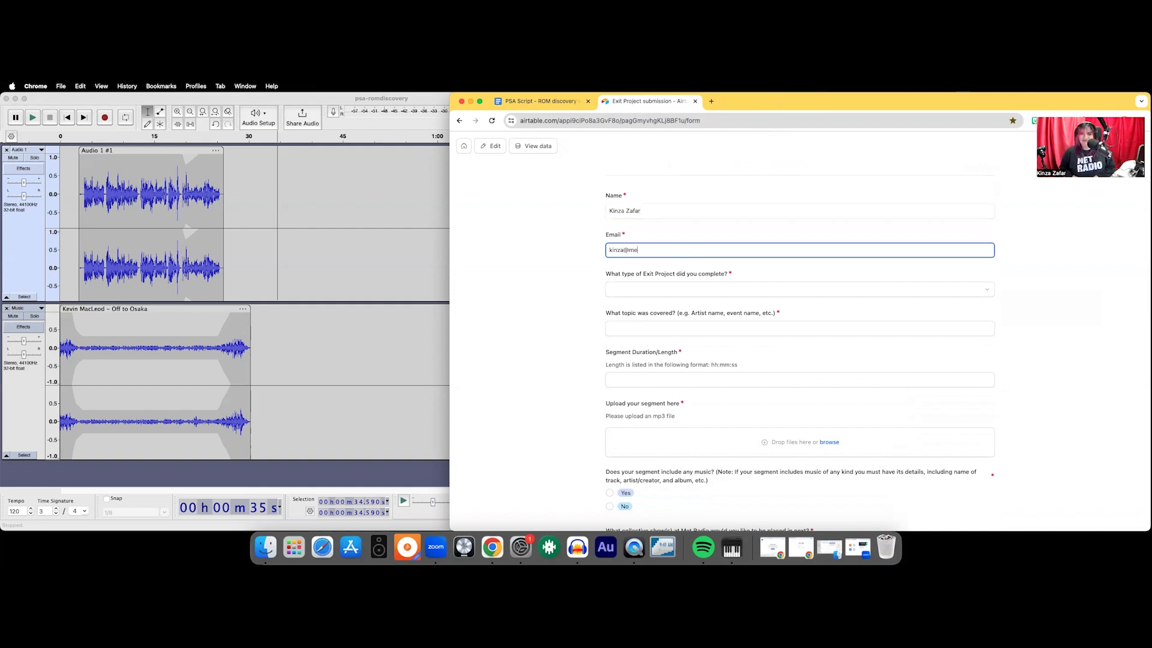
- Choose PSA as the exit project type and enter "ROM discovery walks" as the topic covered
click(687, 290)
click(650, 343)
scroll(646, 331, down, 1)
scroll(646, 331, down, 1)
click(655, 253)
text(ROM discovery walks)
- Switch to Finder and open the exported MP3's file info to check its duration
click(668, 306)
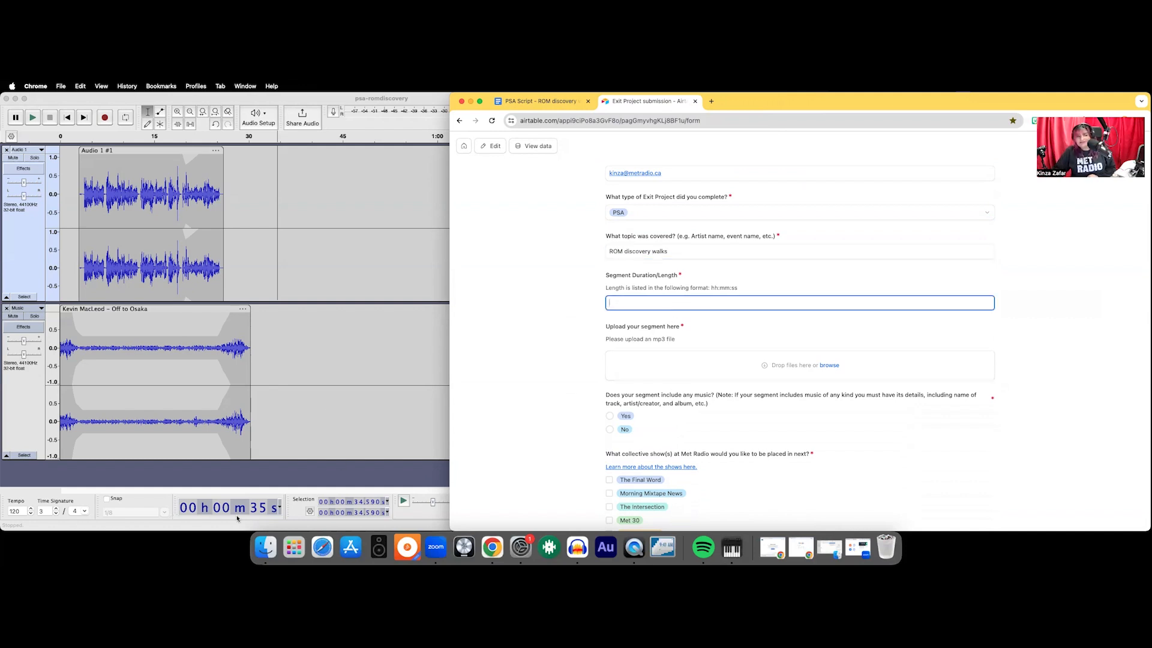
click(523, 231)
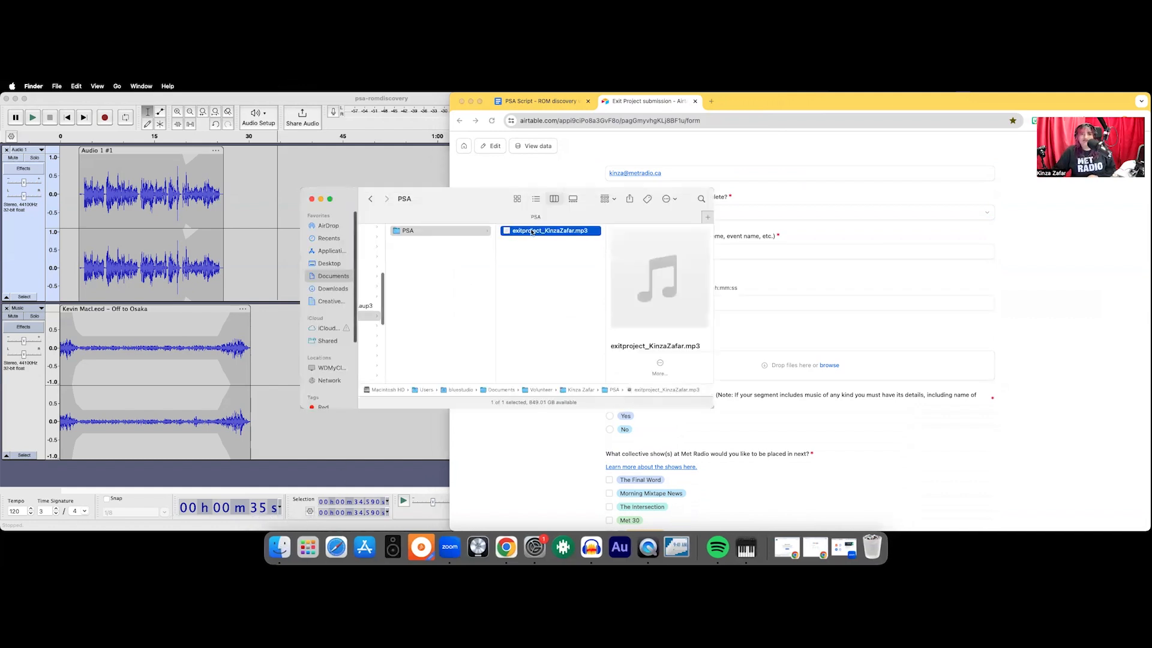
right_click(539, 230)
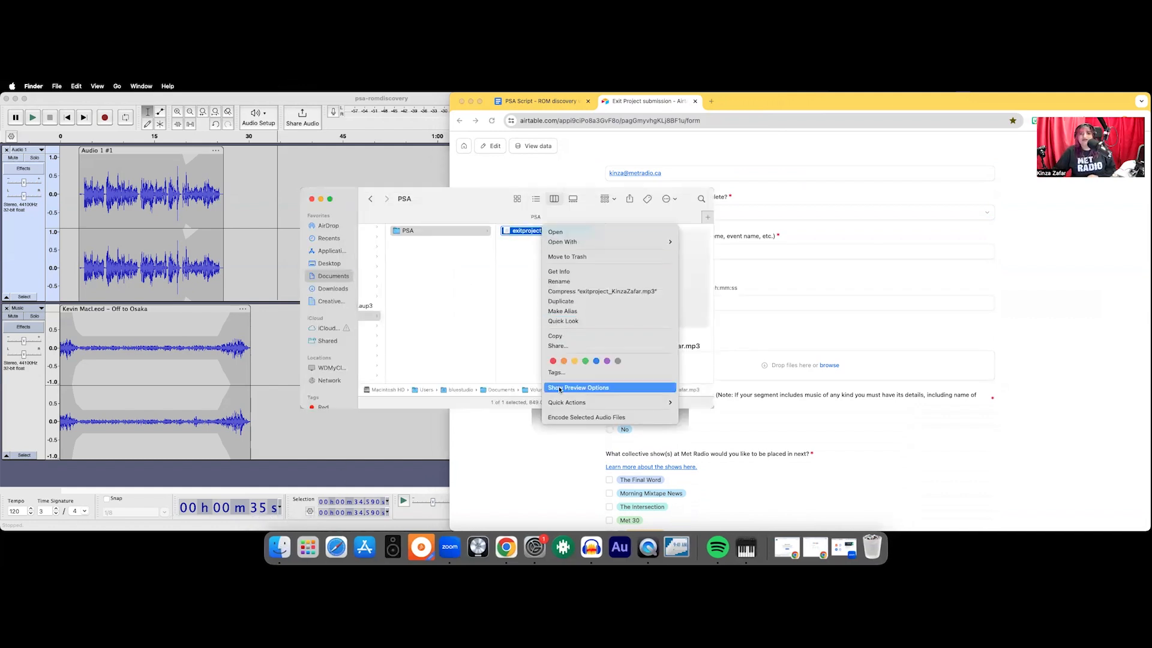
click(564, 273)
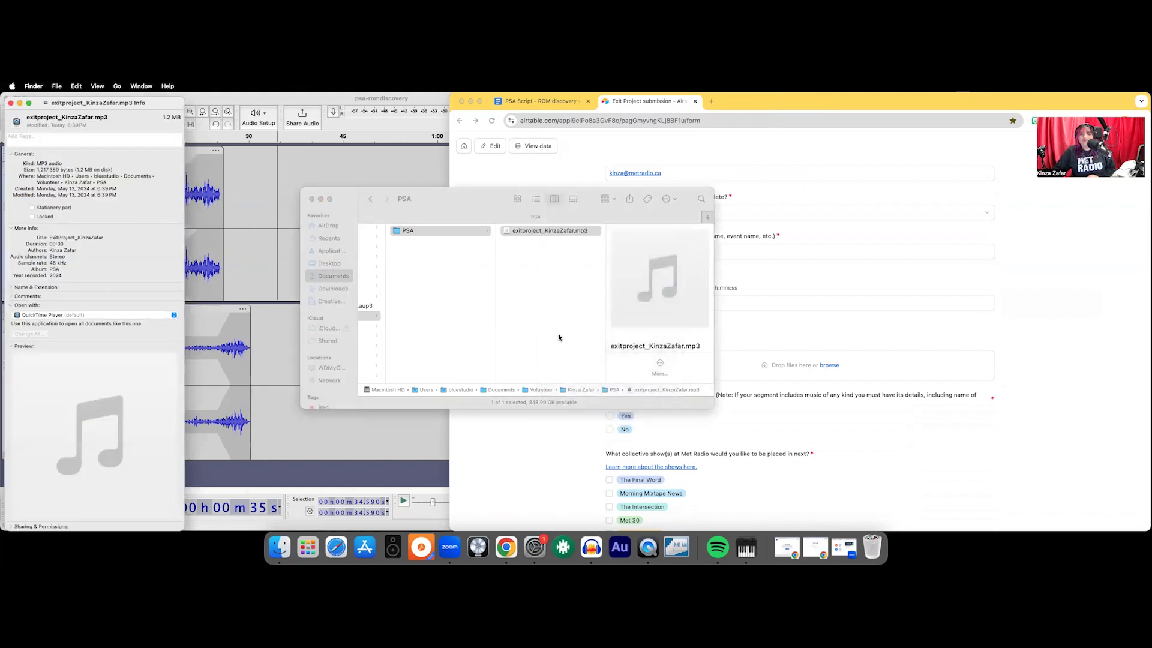
drag(36, 108, 540, 109)
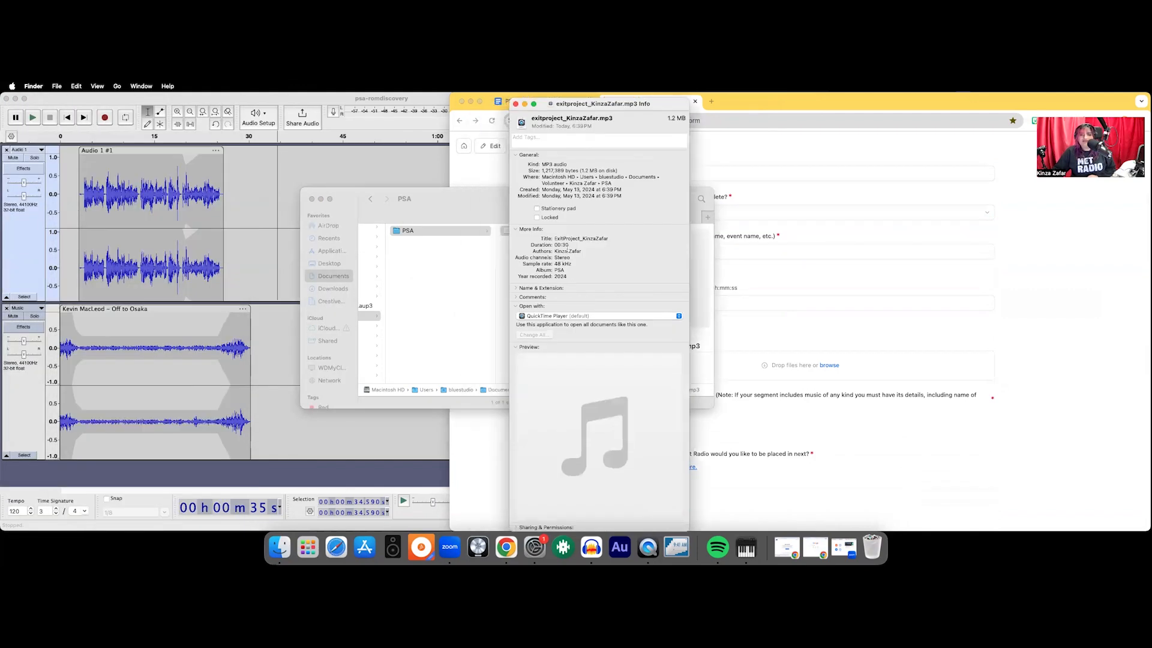
drag(570, 245, 530, 246)
- Set the form's segment duration to 0:30
click(674, 306)
text(00:30)
- Upload the exported MP3 from the PSA folder as the form's segment file
click(720, 360)
click(392, 275)
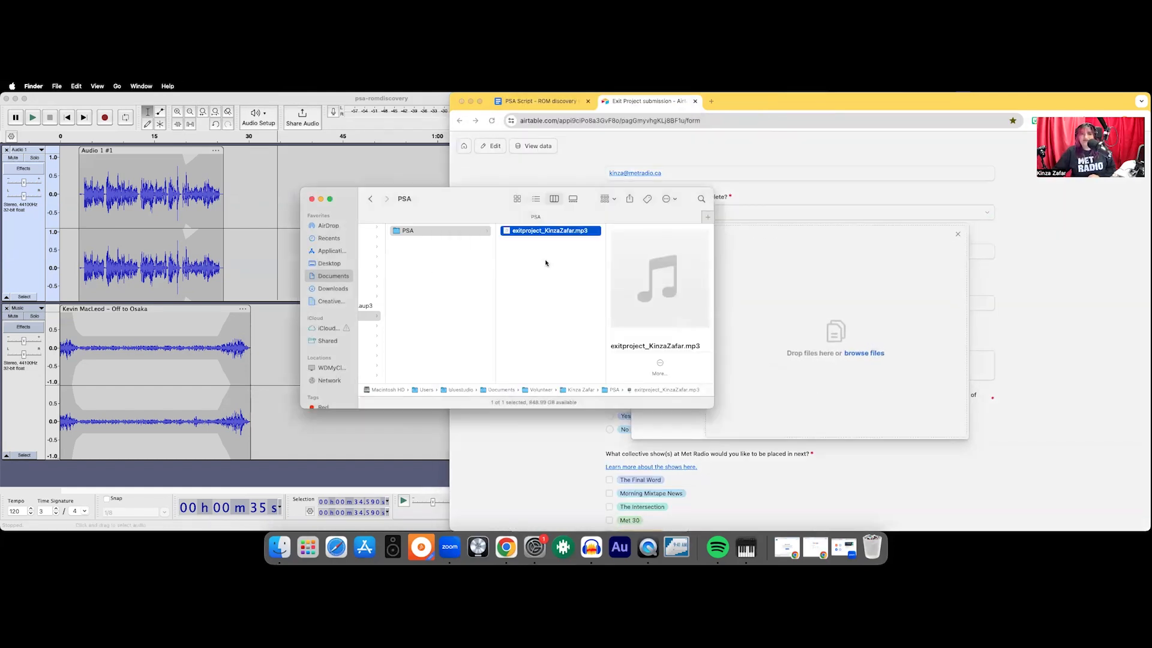
drag(535, 235, 836, 348)
click(931, 425)
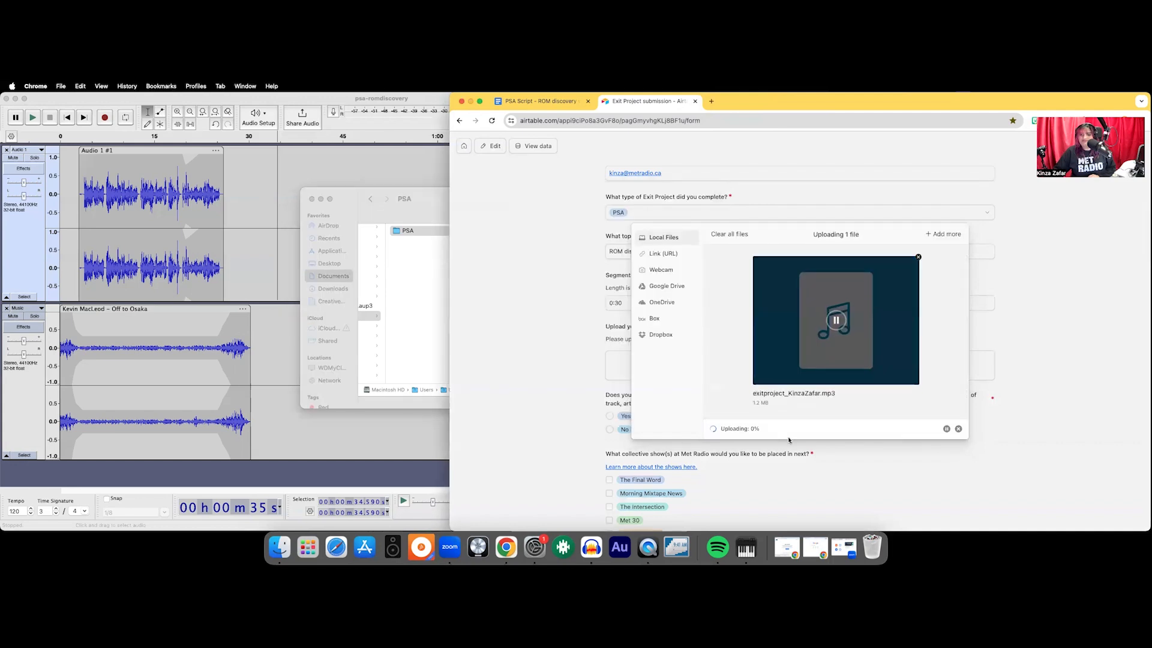
- Answer Yes to whether the segment includes any music
scroll(816, 475, down, 5)
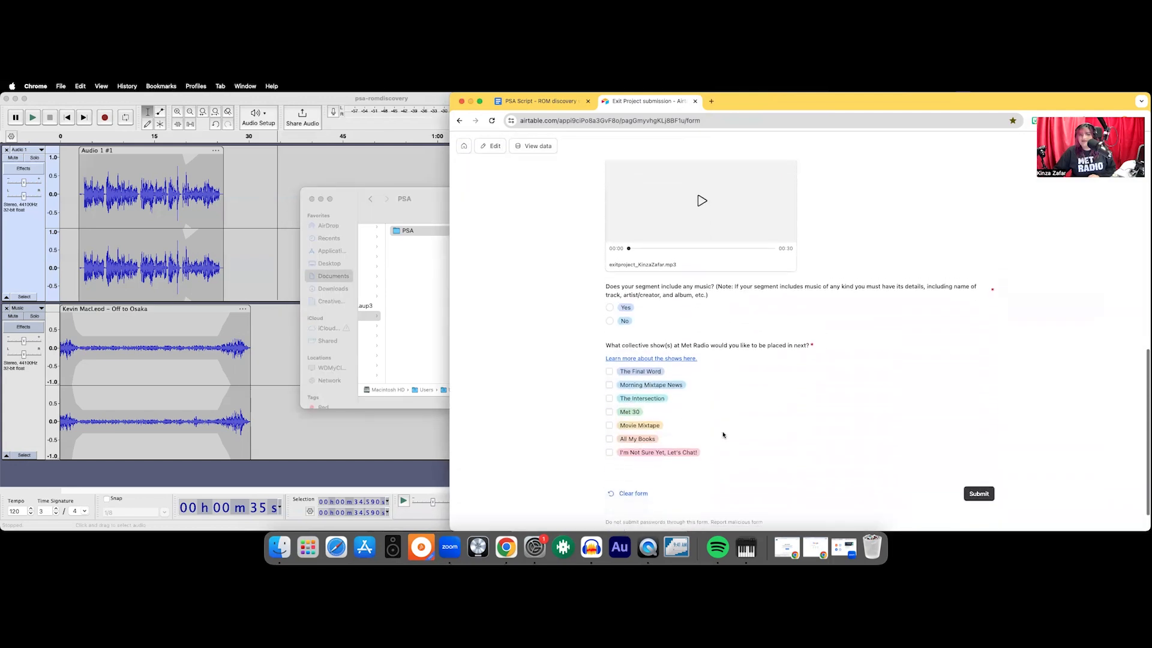
click(625, 292)
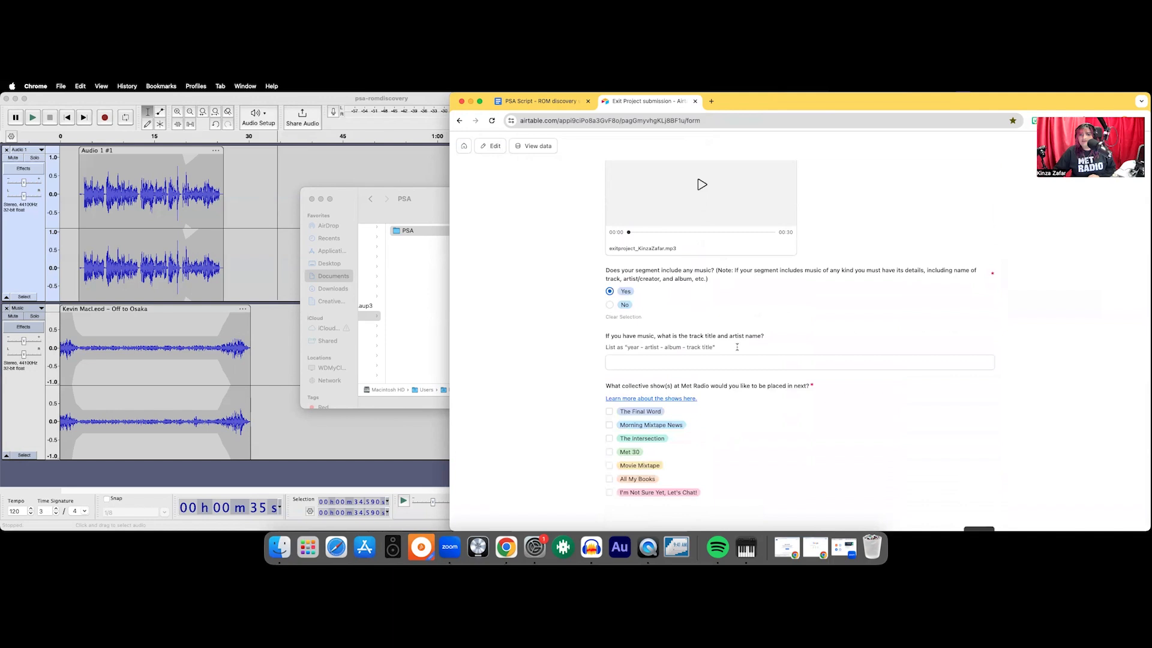
scroll(635, 294, down, 1)
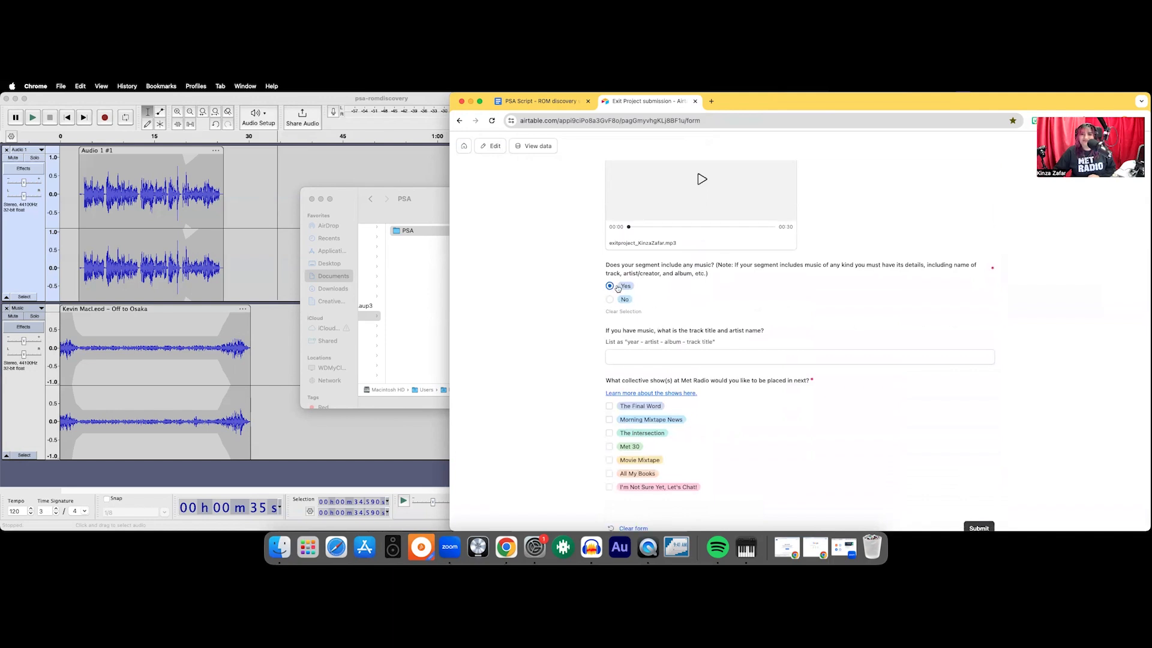
- Reopen the recently closed Free Music Archive jazz search from the browsing history and find the track Off to Osaka
click(650, 358)
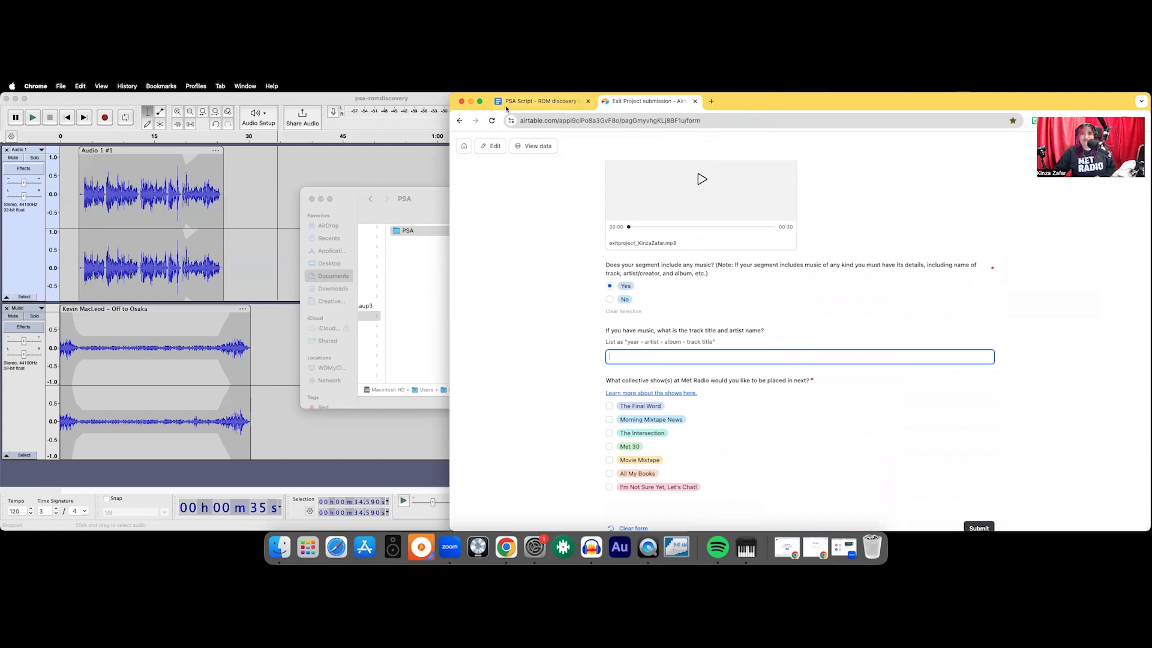
click(784, 130)
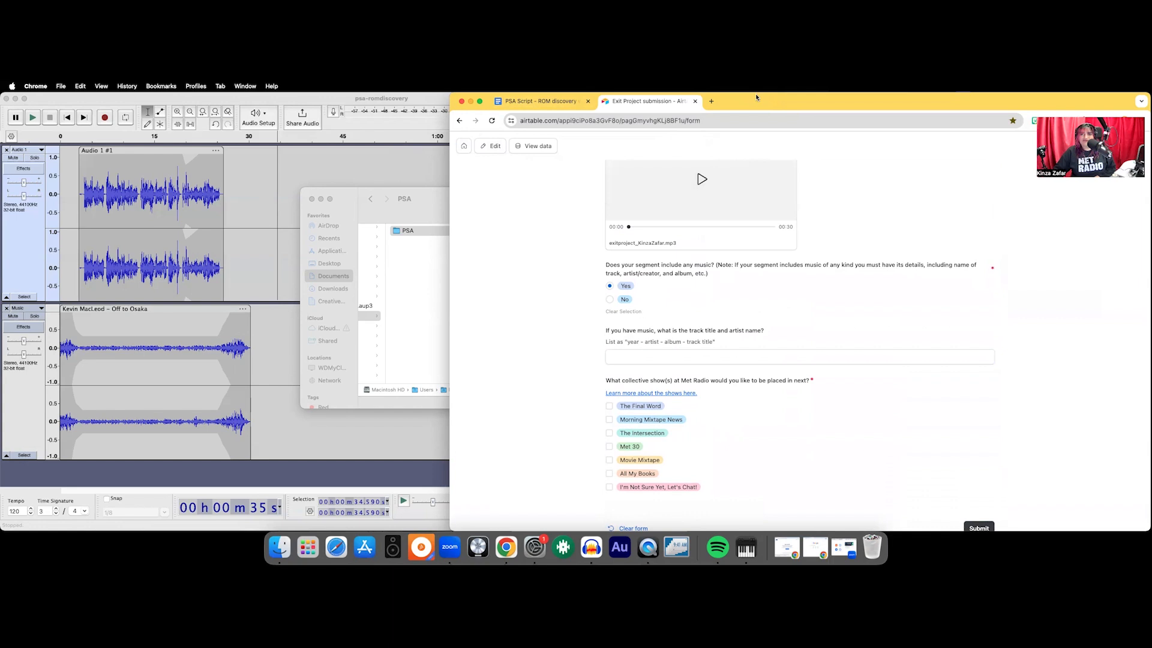
key(super+t)
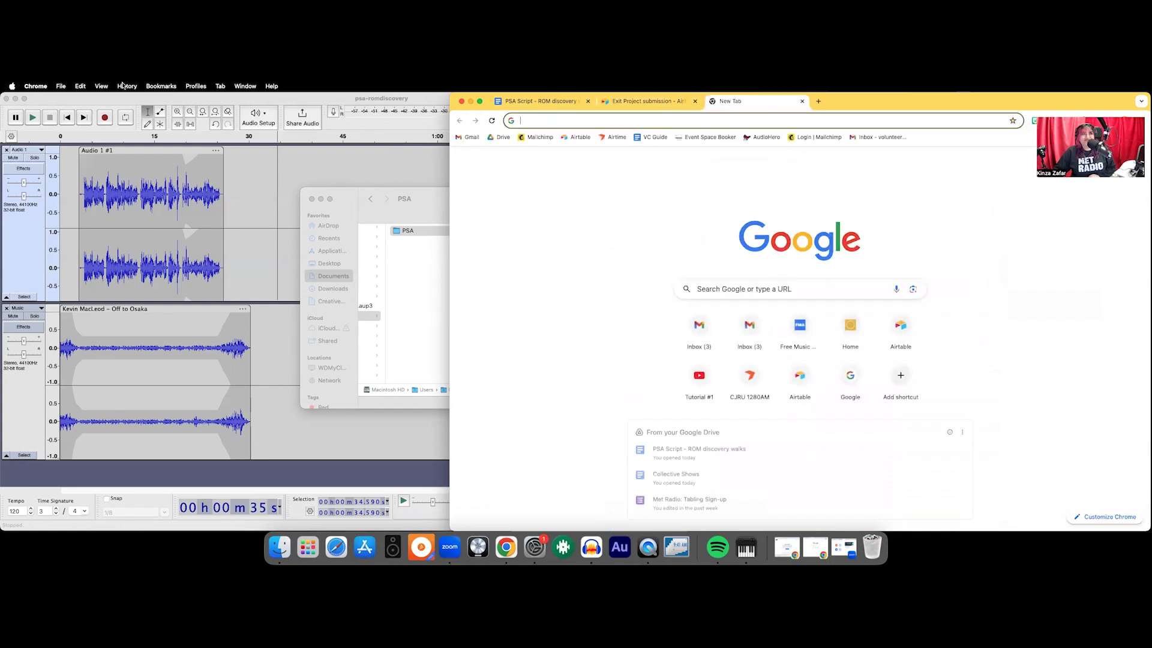
click(126, 86)
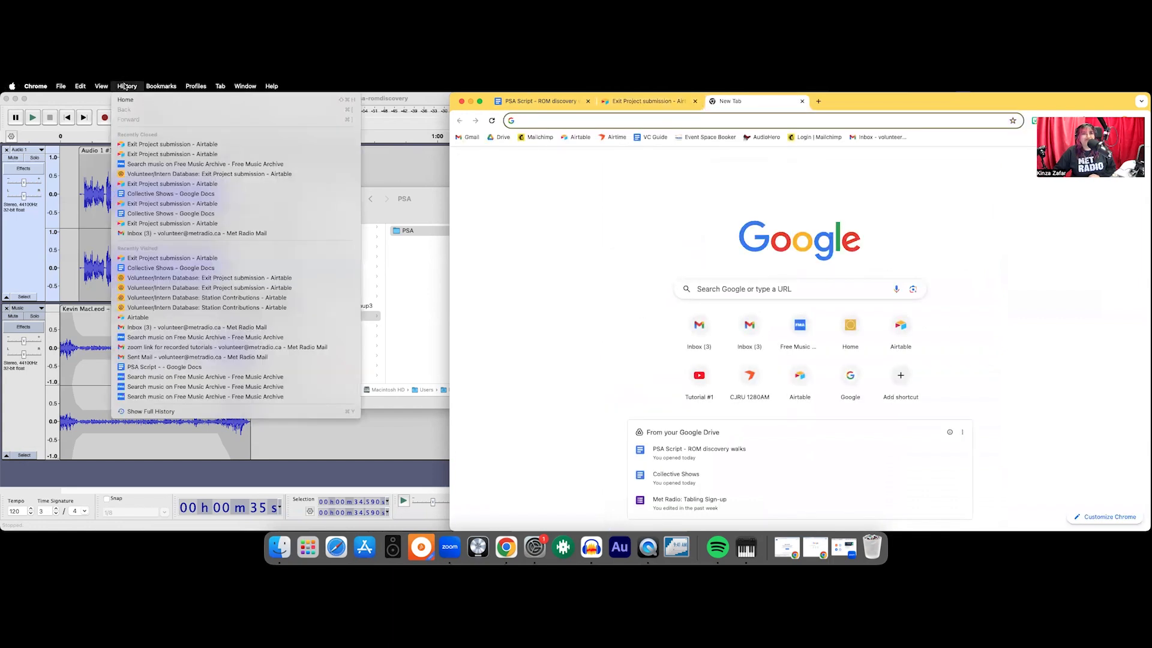
click(143, 164)
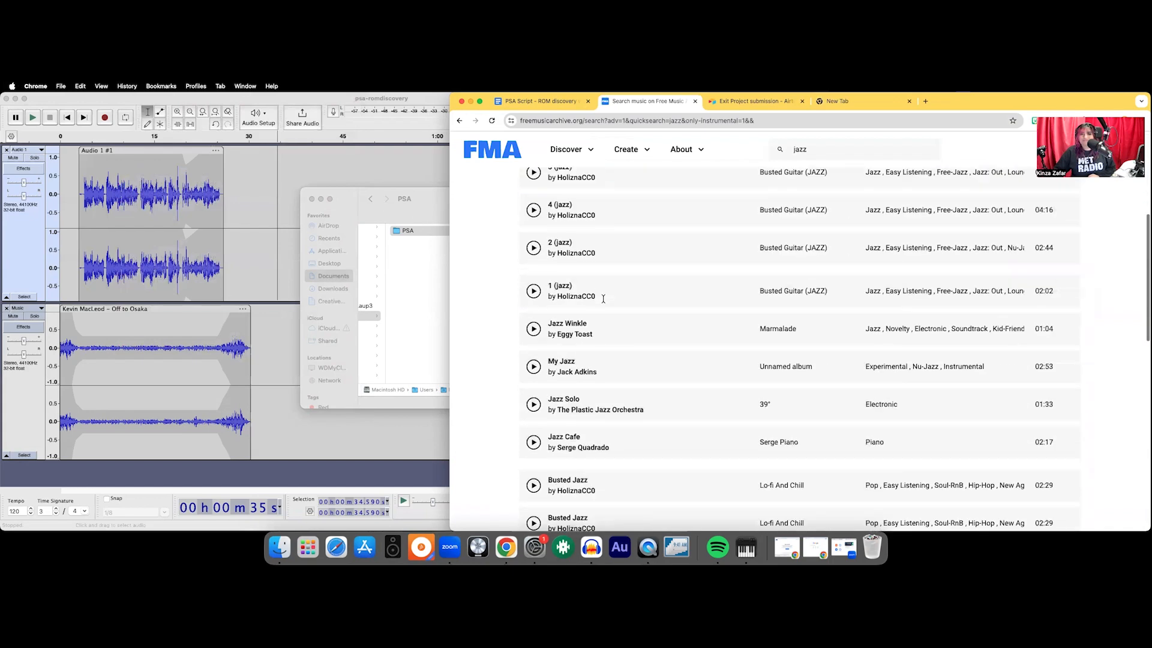
scroll(621, 241, down, 15)
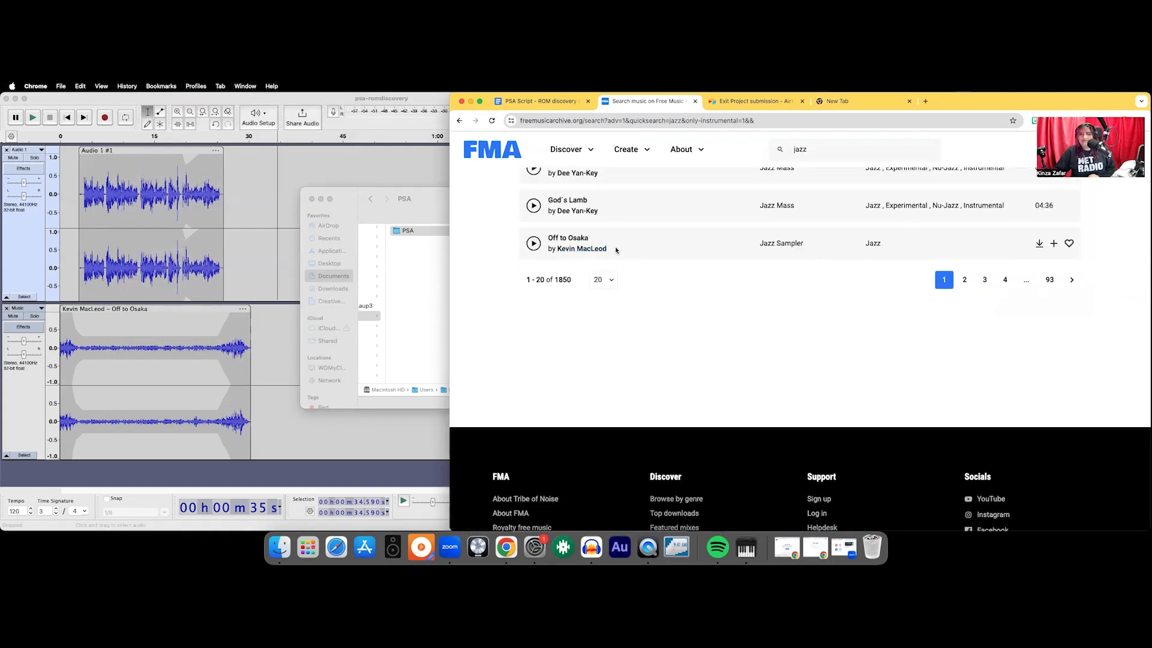
click(1039, 243)
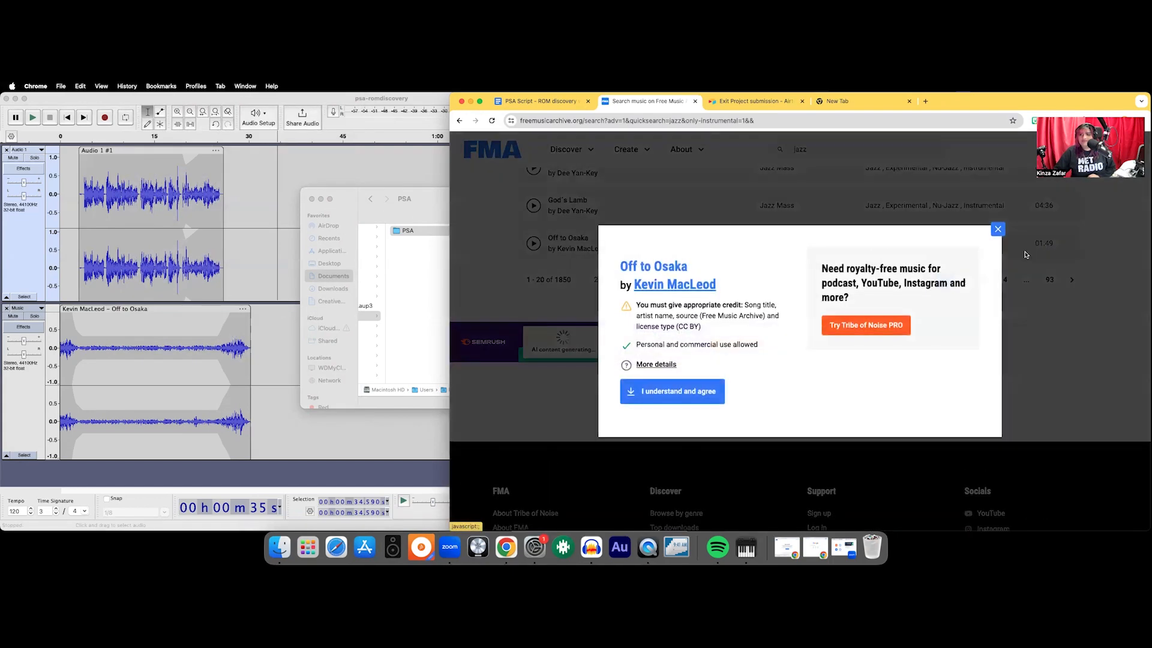
click(997, 229)
click(1056, 242)
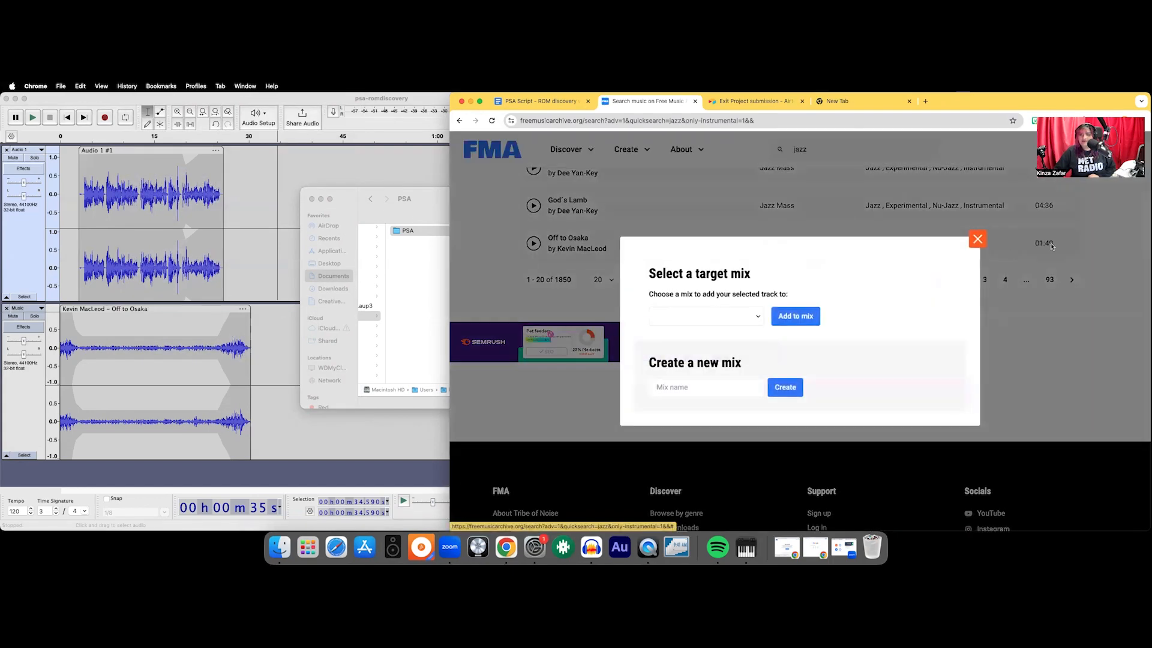
click(977, 240)
- Open the Off to Osaka track page and check its release date for the form's music details
click(567, 239)
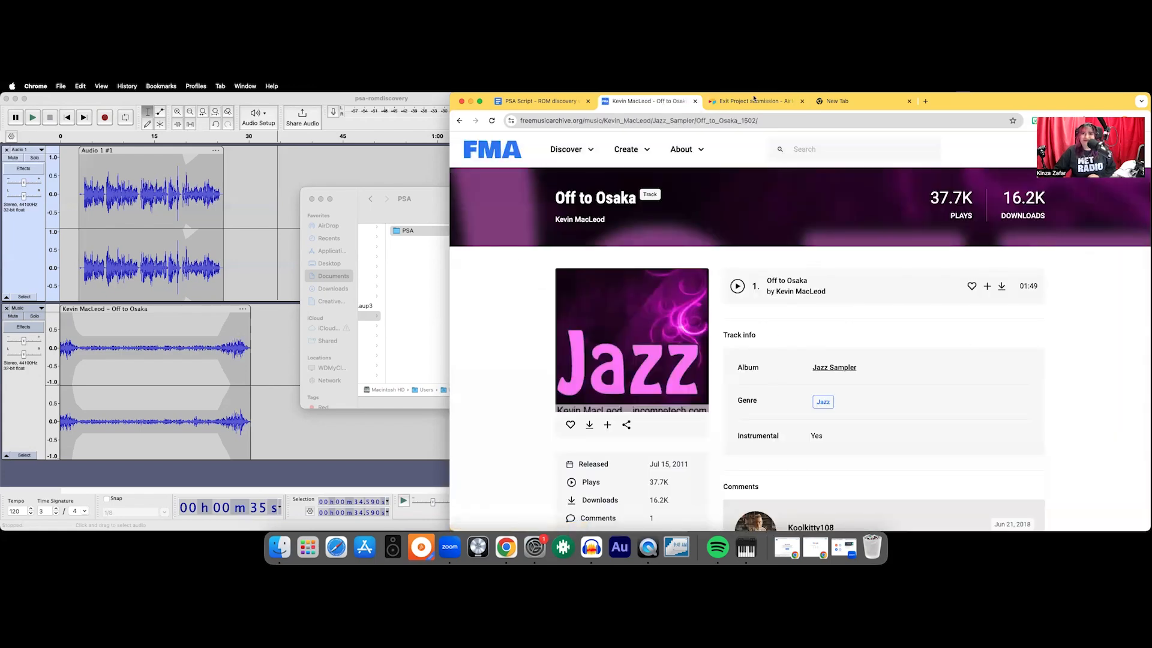
scroll(760, 237, down, 1)
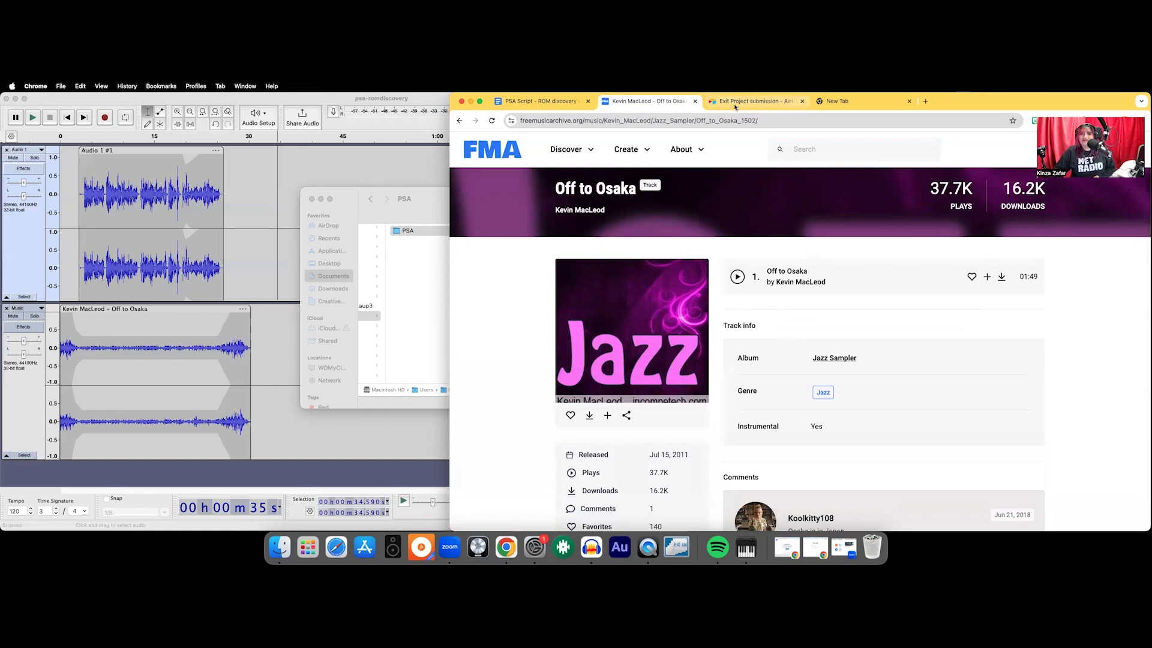
click(732, 101)
click(694, 358)
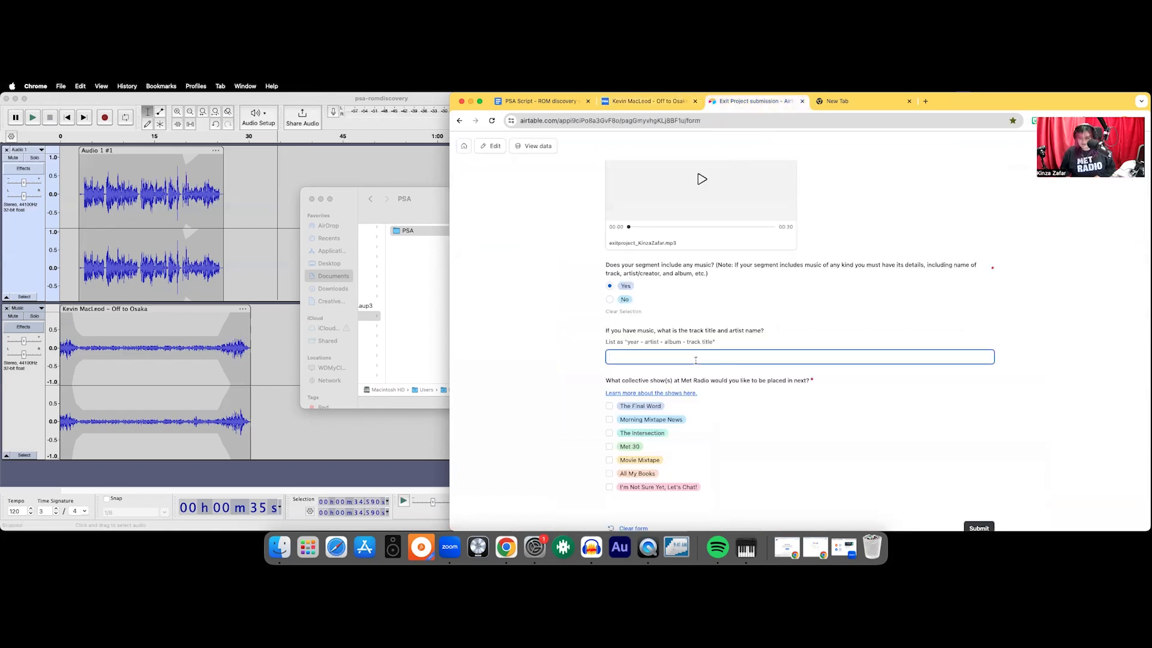
click(641, 106)
scroll(668, 348, down, 3)
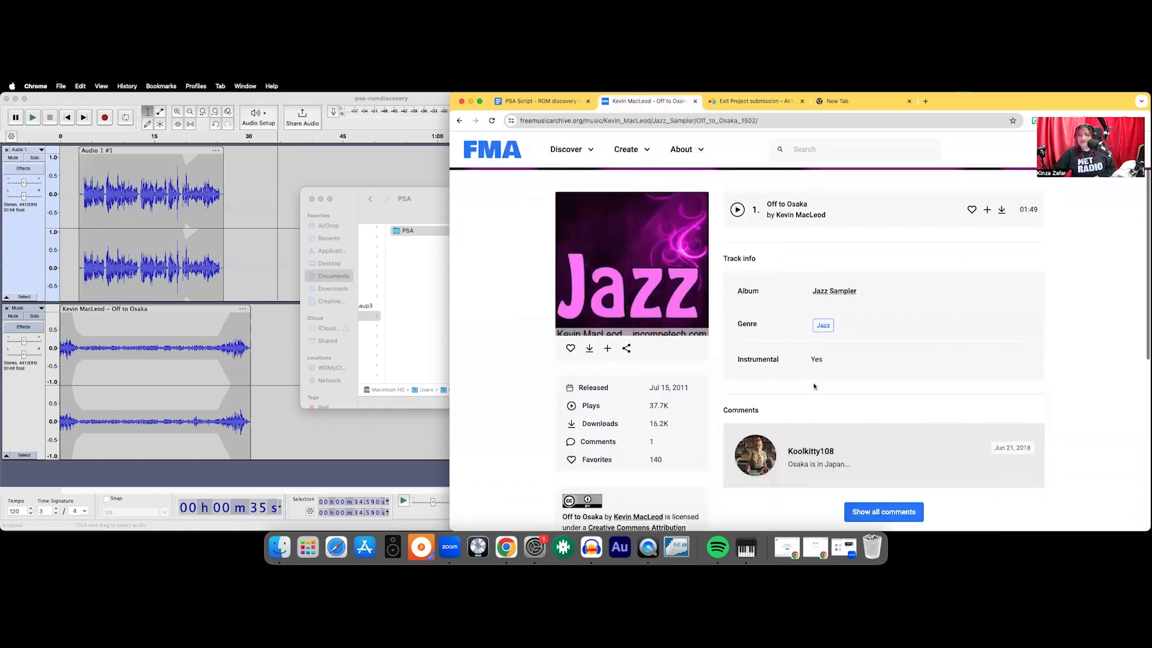
- Return to the submission form and start the music details with "2011 - Kevin MacLeod -"
key(ctrl+Tab)
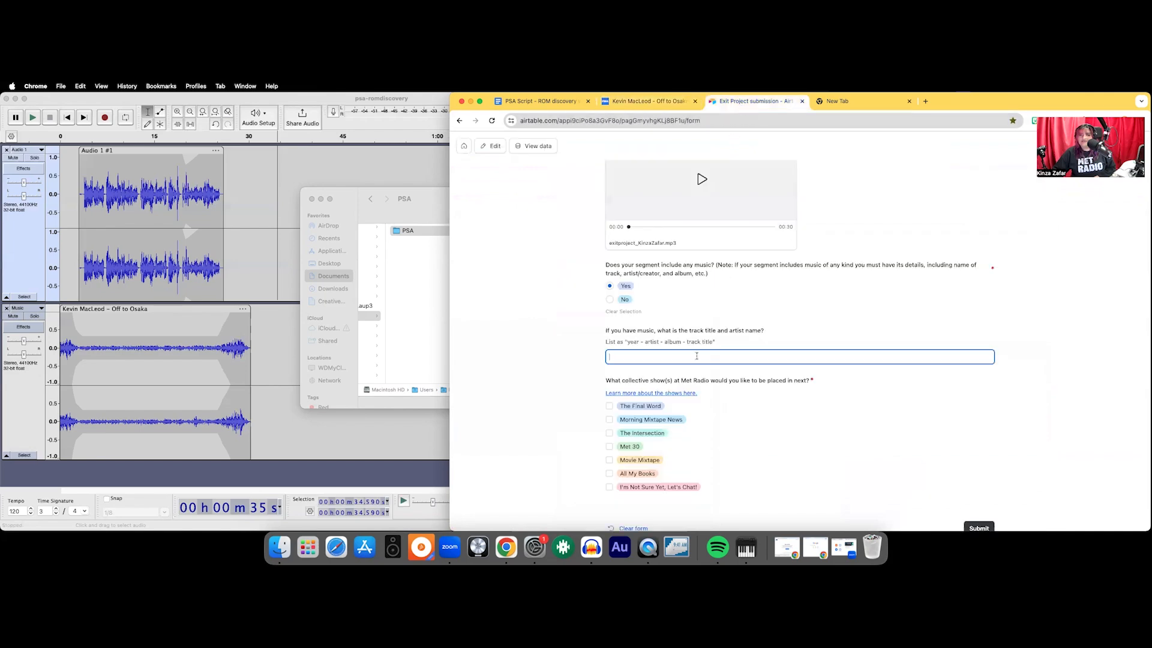
text(2011 - Kevin Macleod)
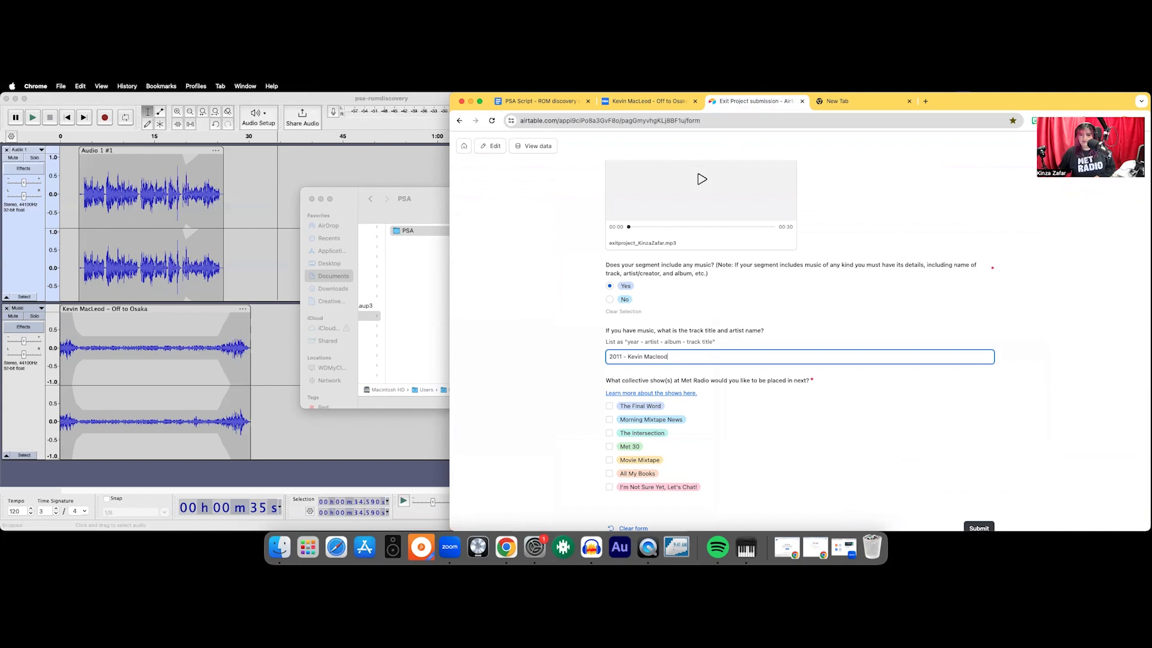
key(BackSpace)
- Check the album on the track page and complete the form's music details with "Jazz Sampler - Off to Osaka"
click(654, 102)
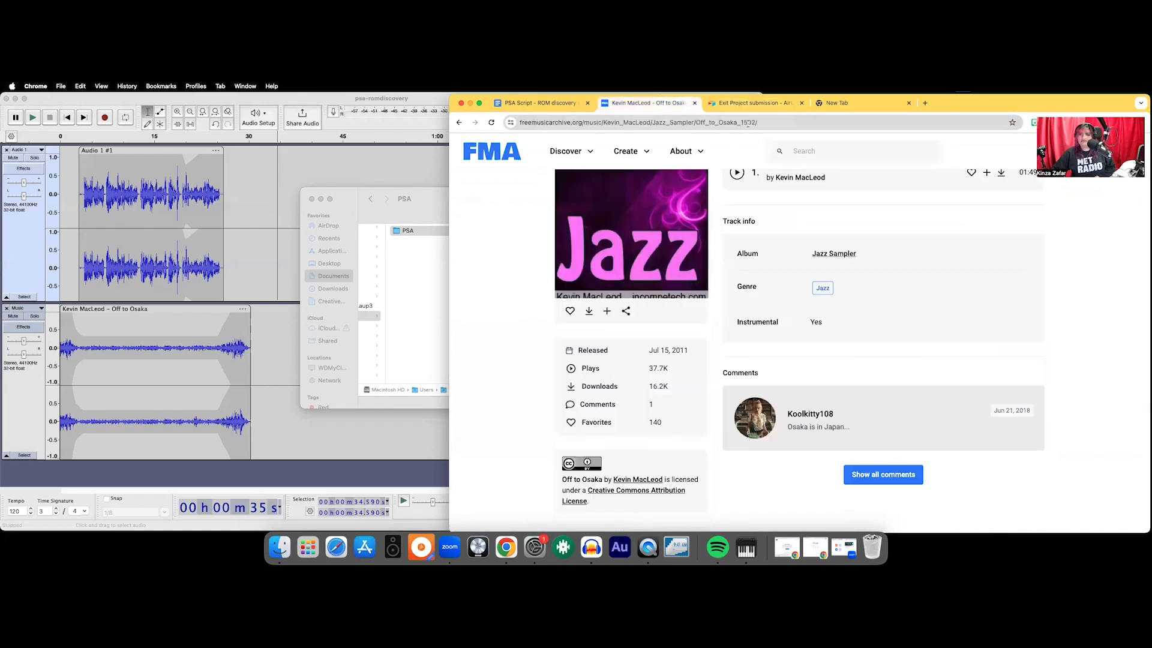
scroll(787, 241, up, 3)
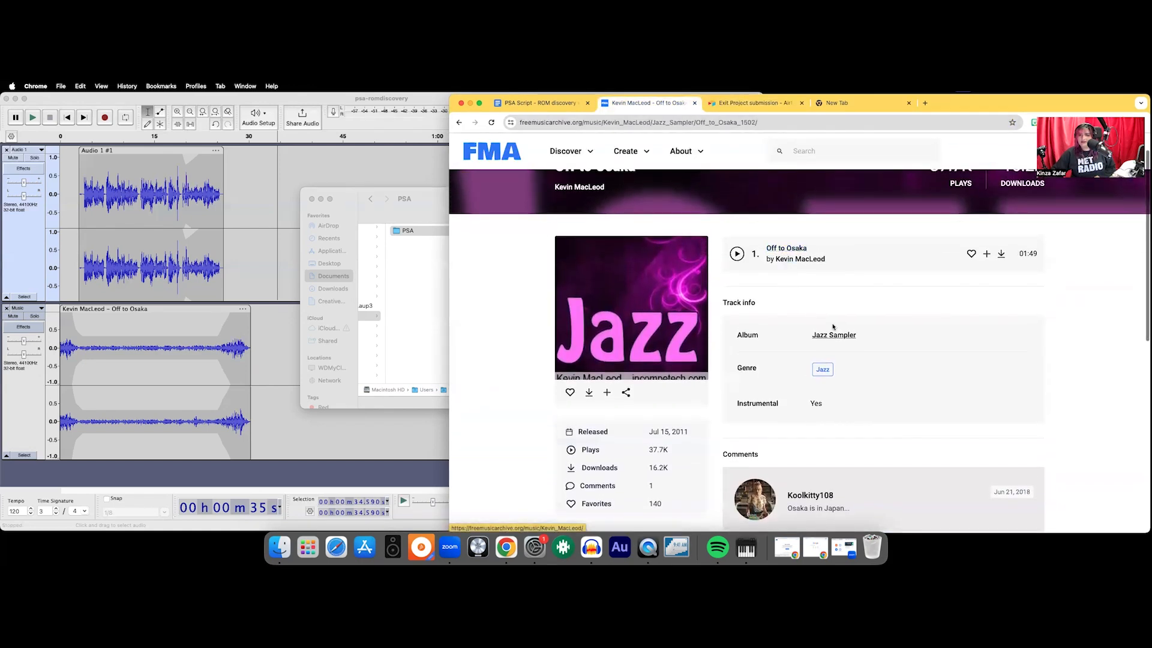
click(755, 102)
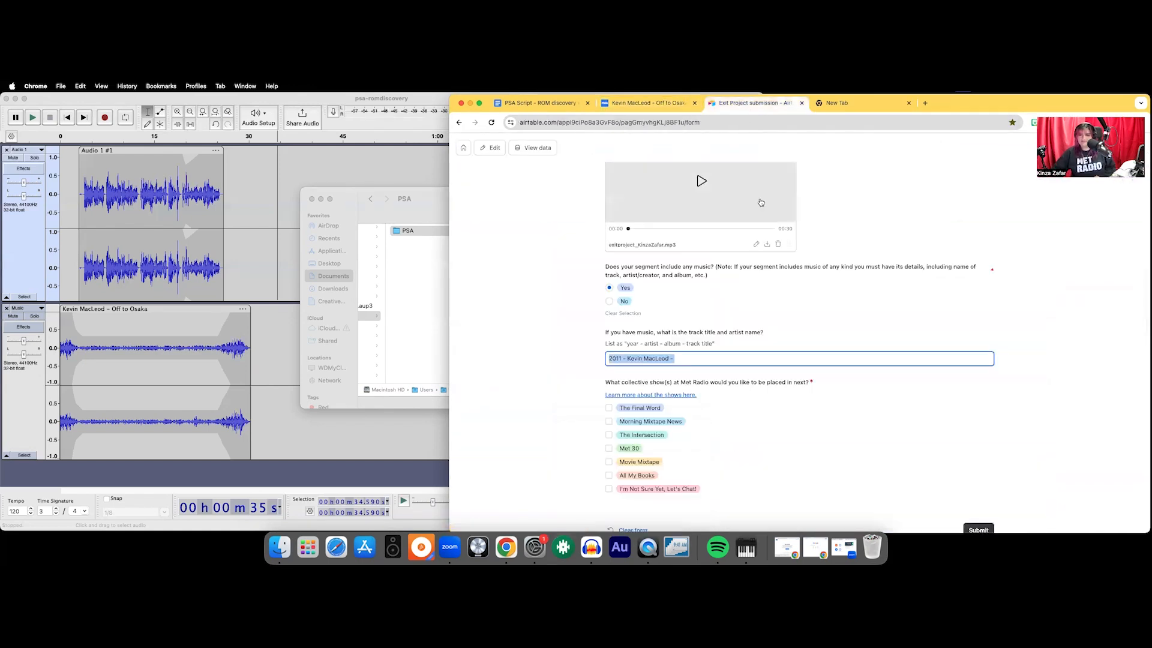
click(709, 360)
text(Jazz)
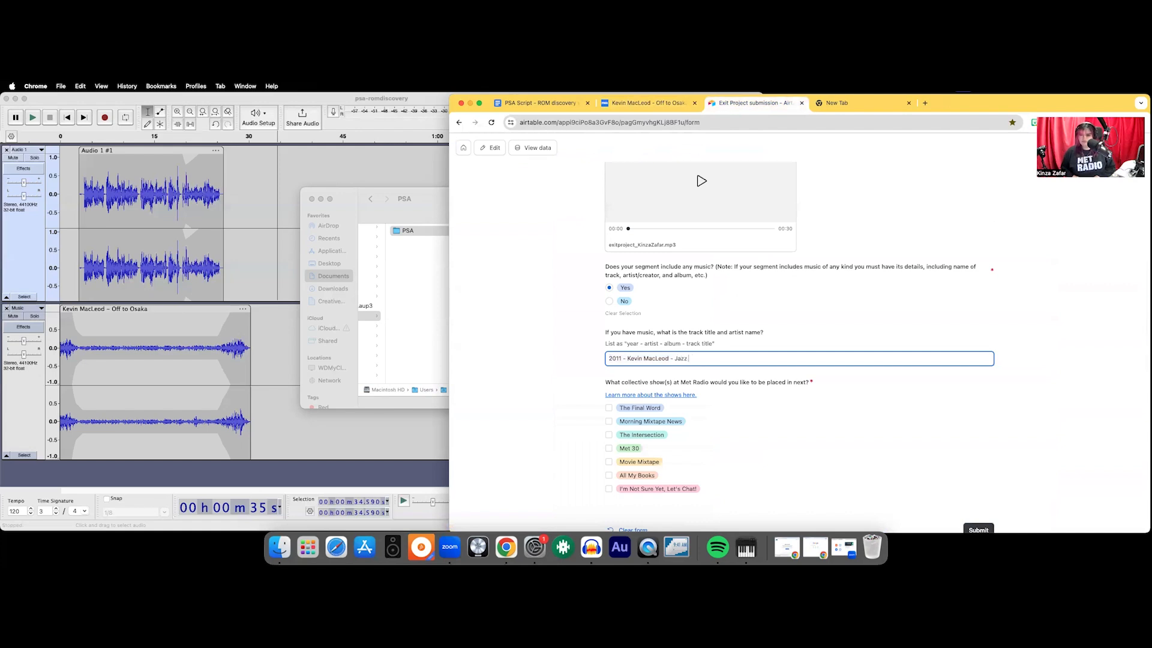
text( Sampler - )
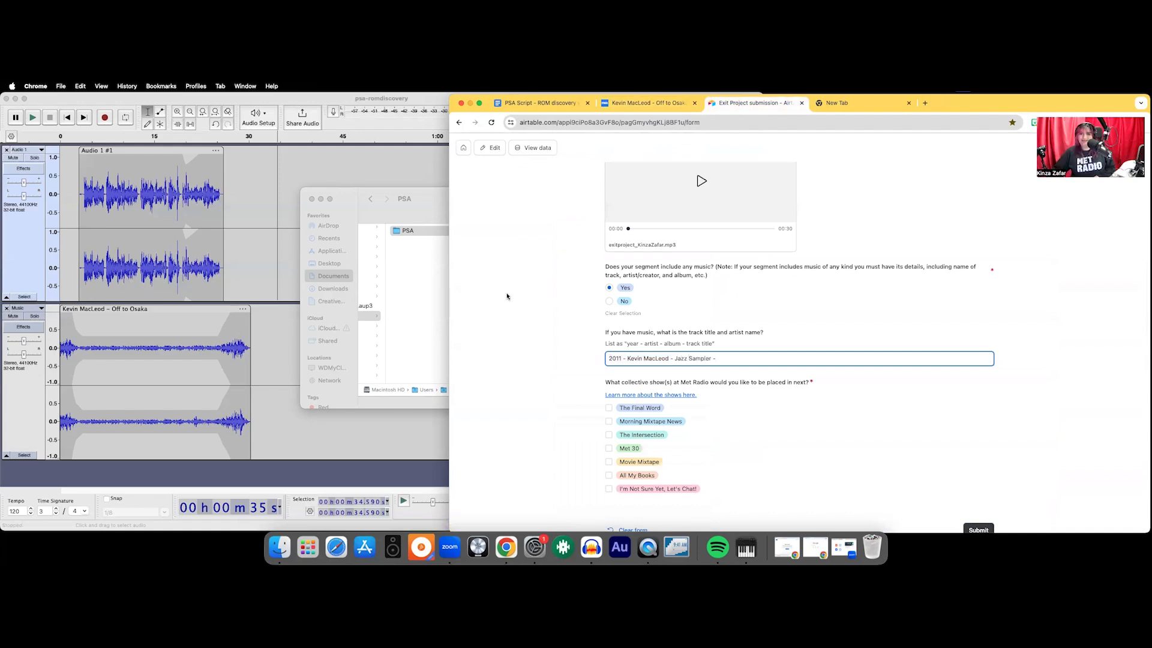
text(Off to Osaka)
- Open the document linked from the collective show question and read the show descriptions
scroll(607, 438, down, 2)
click(594, 377)
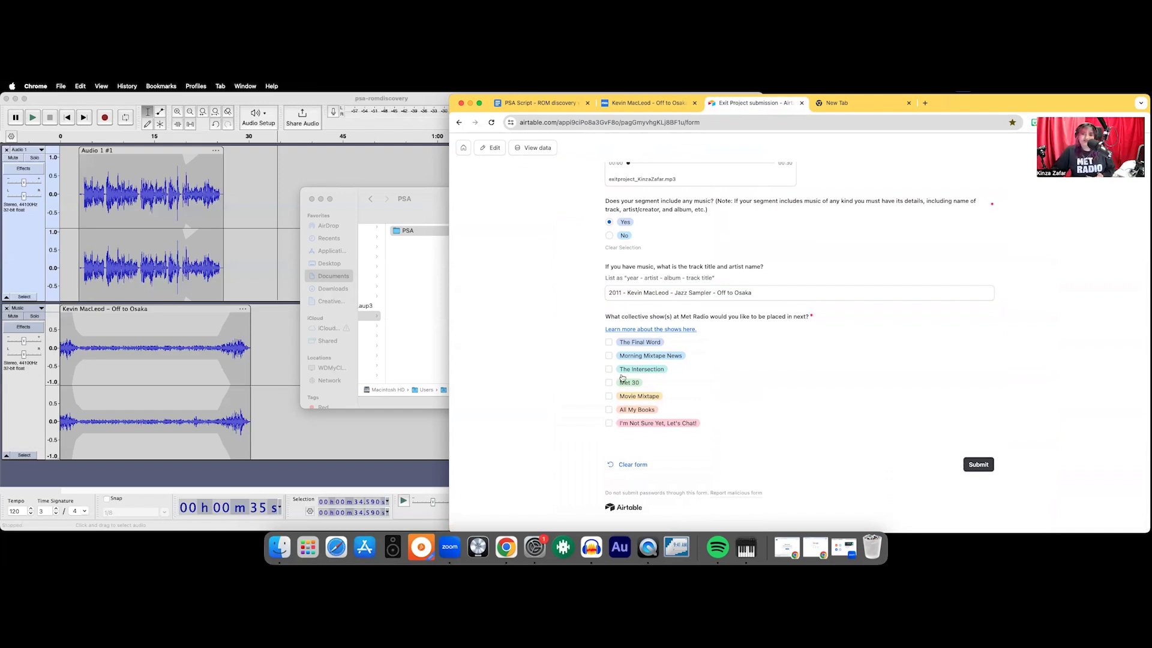
scroll(678, 329, down, 1)
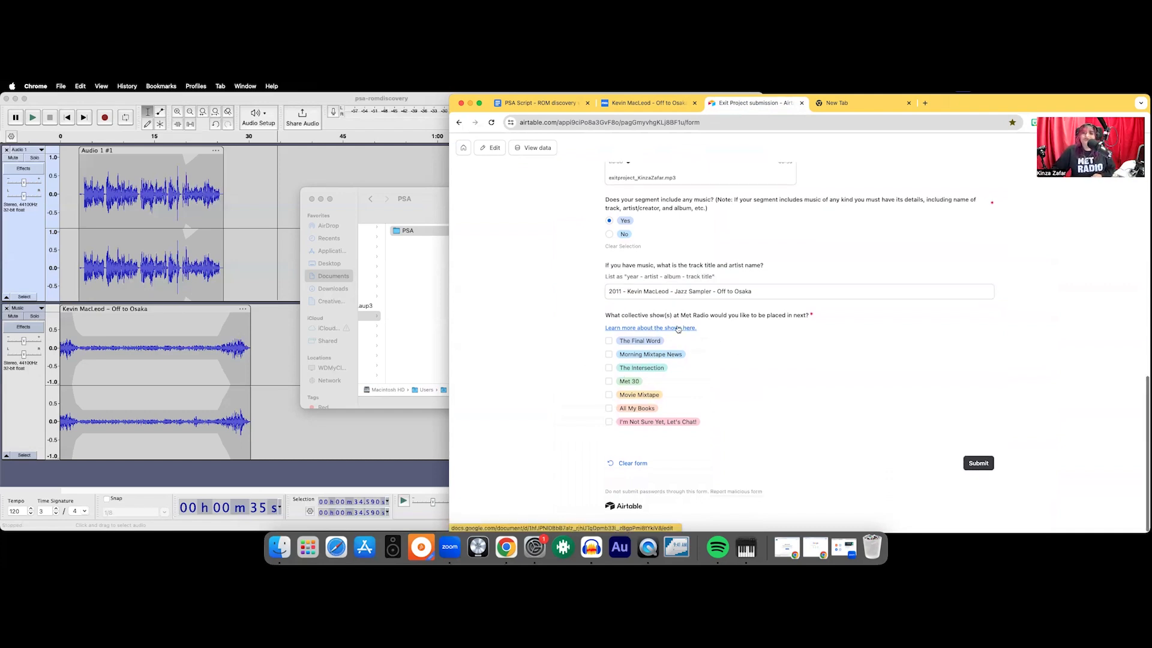
click(678, 328)
scroll(793, 388, down, 6)
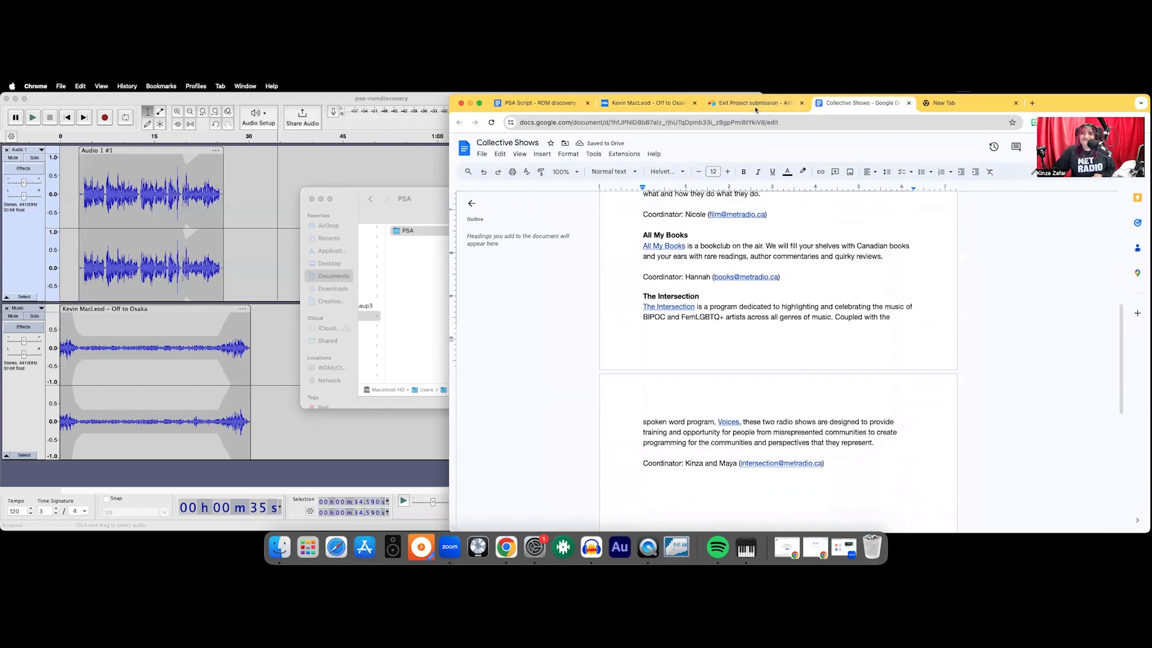
- Choose The Intersection as the collective show back in the form, then review all answers and submit it
click(733, 106)
click(621, 368)
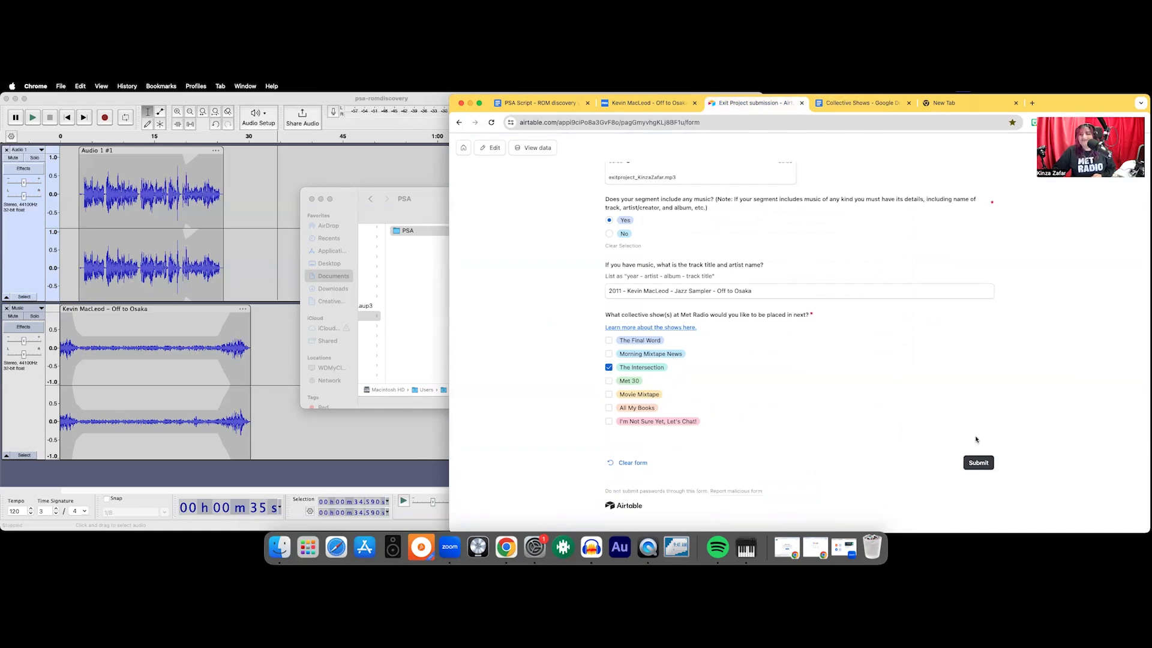
scroll(782, 353, up, 15)
scroll(798, 369, down, 5)
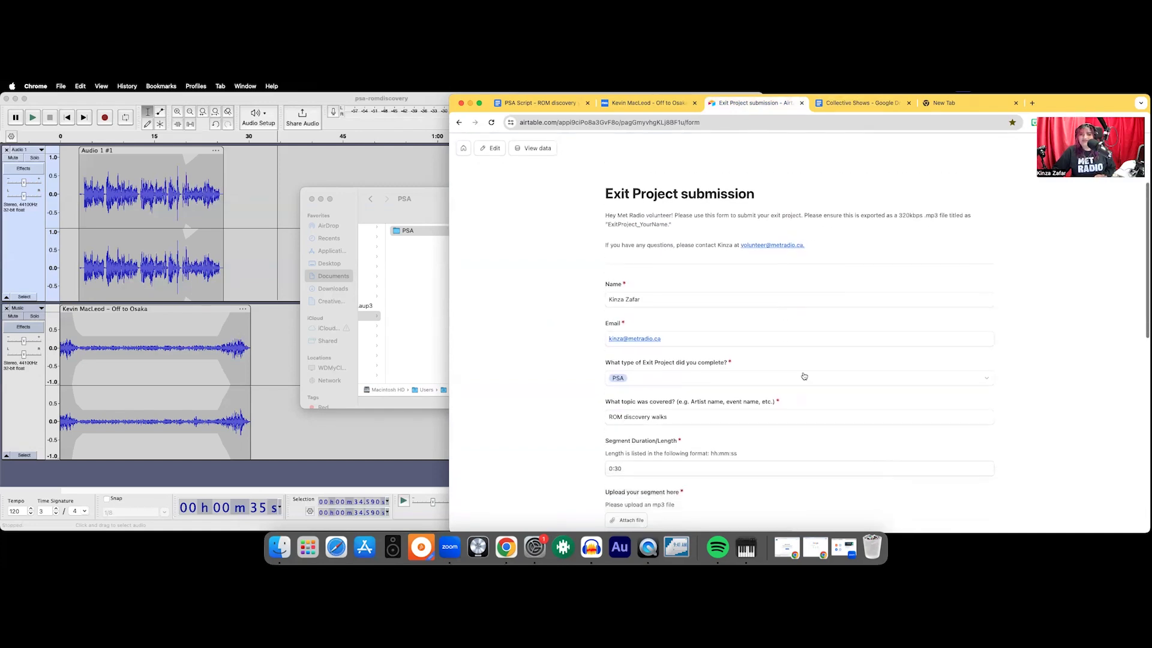
scroll(802, 375, down, 10)
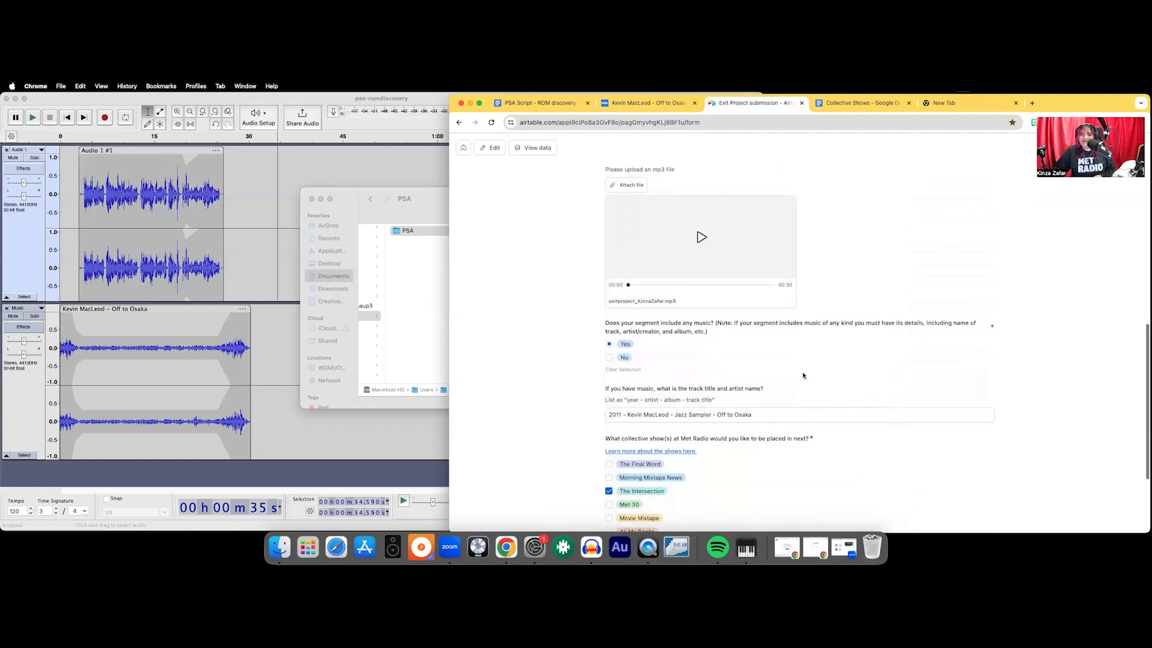
click(975, 467)
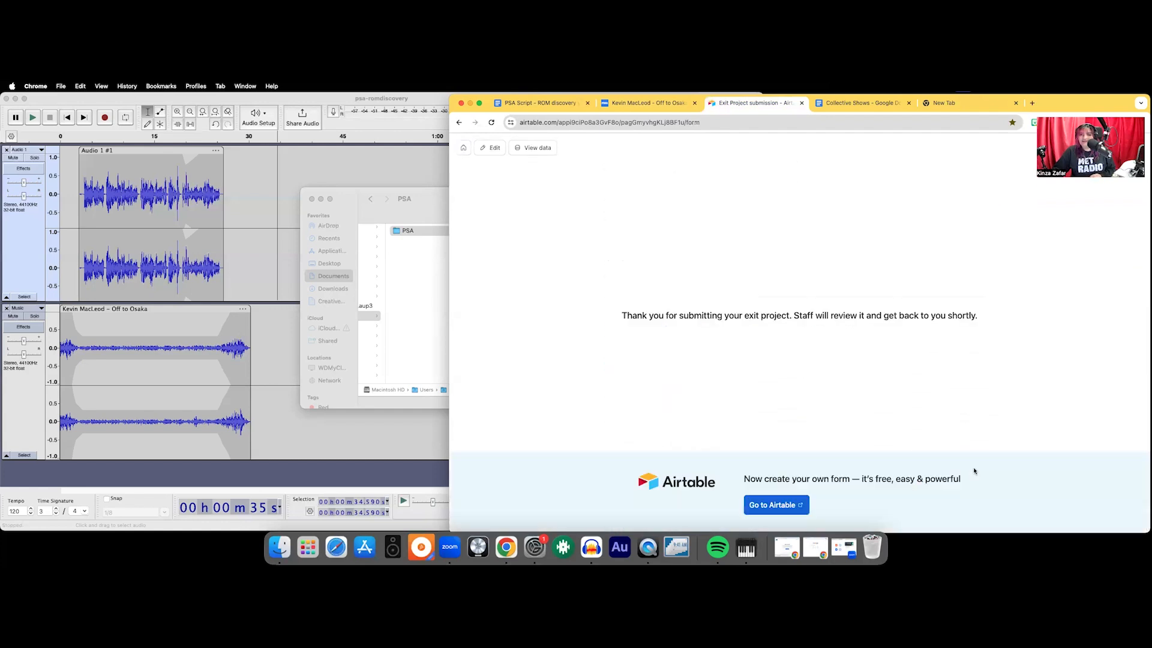